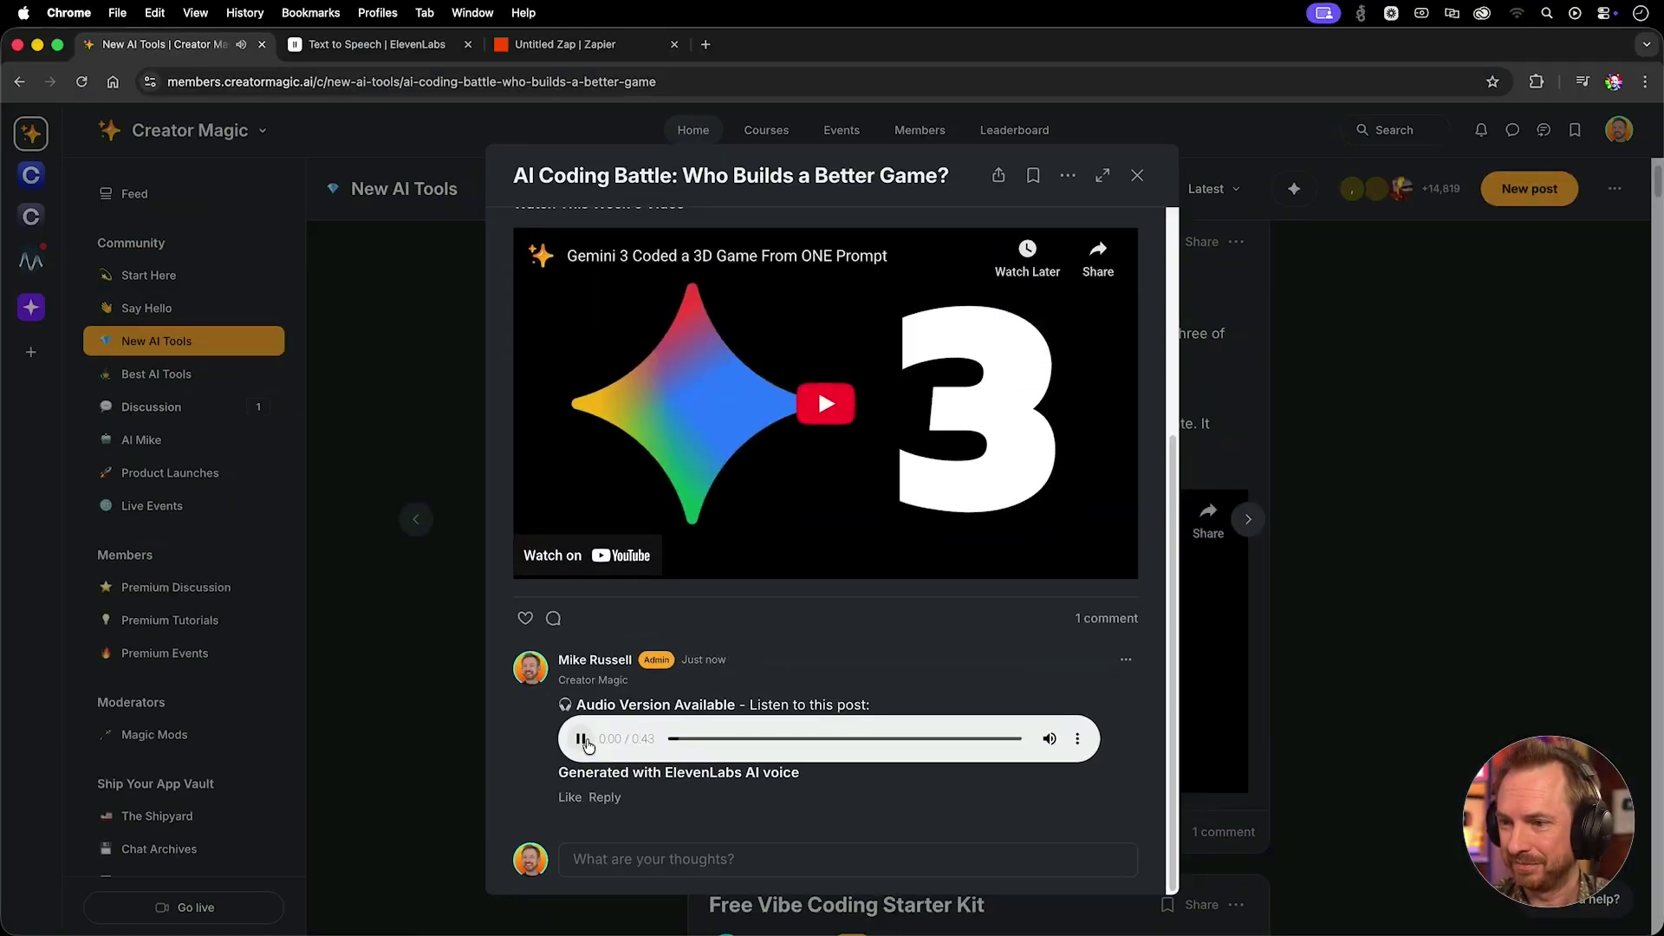
Voice the line 'Here are this week's new AI tools' with the professional ElevenLabs voice
scroll(713, 278, "up", 4)
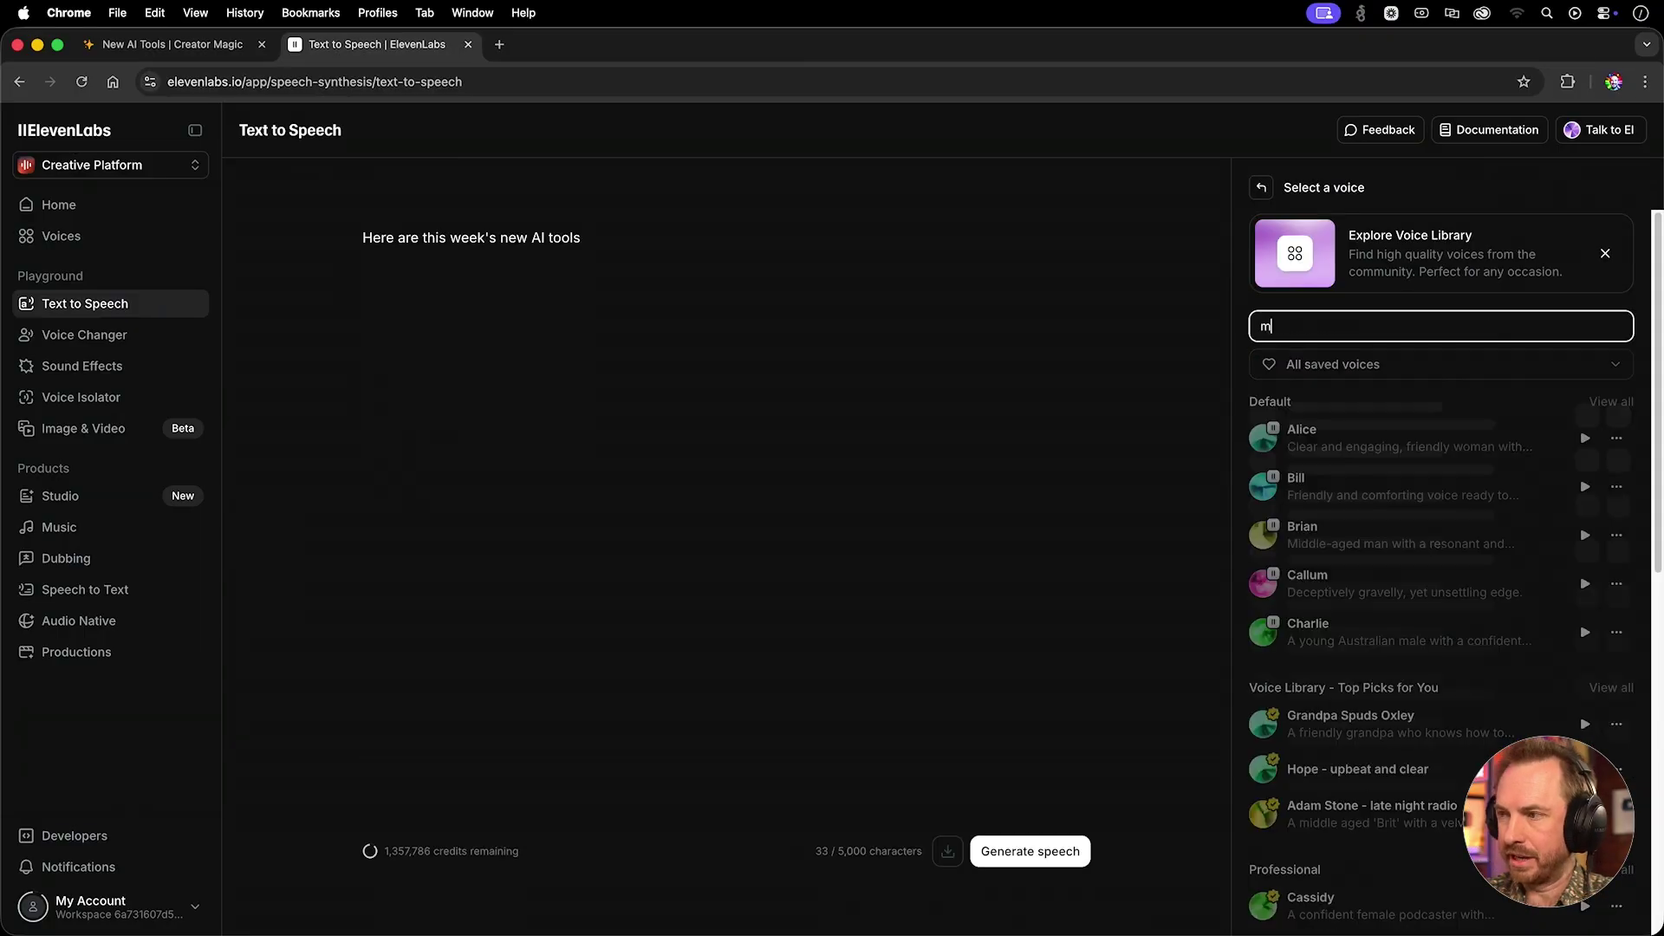
type("ke")
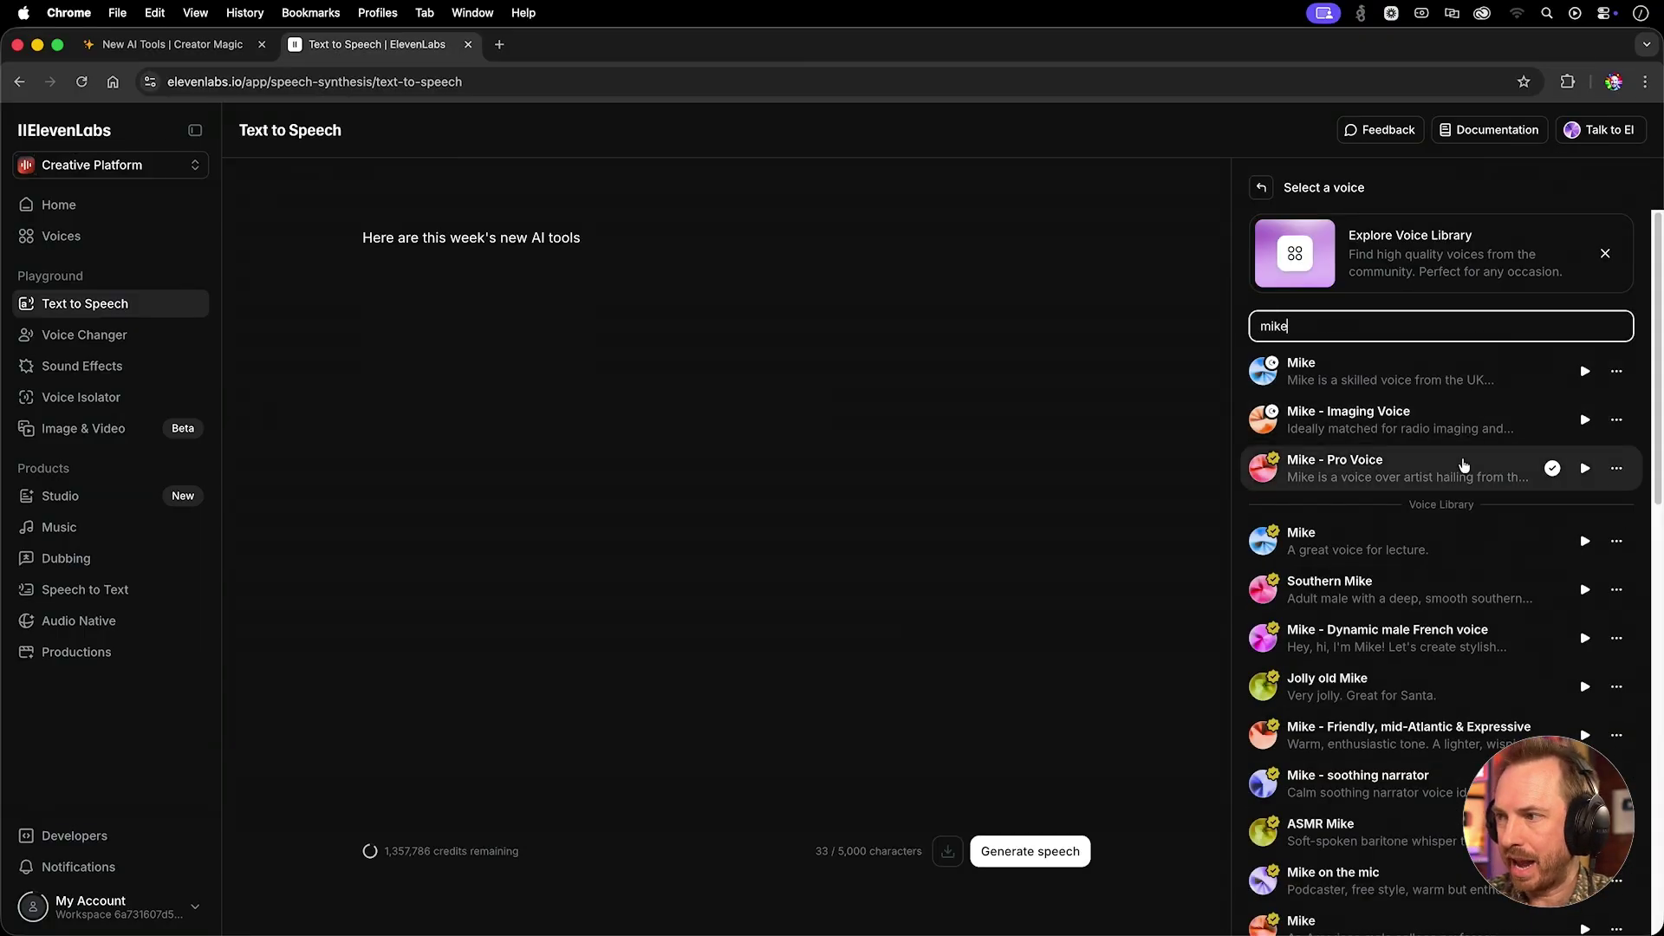
left_click(1465, 466)
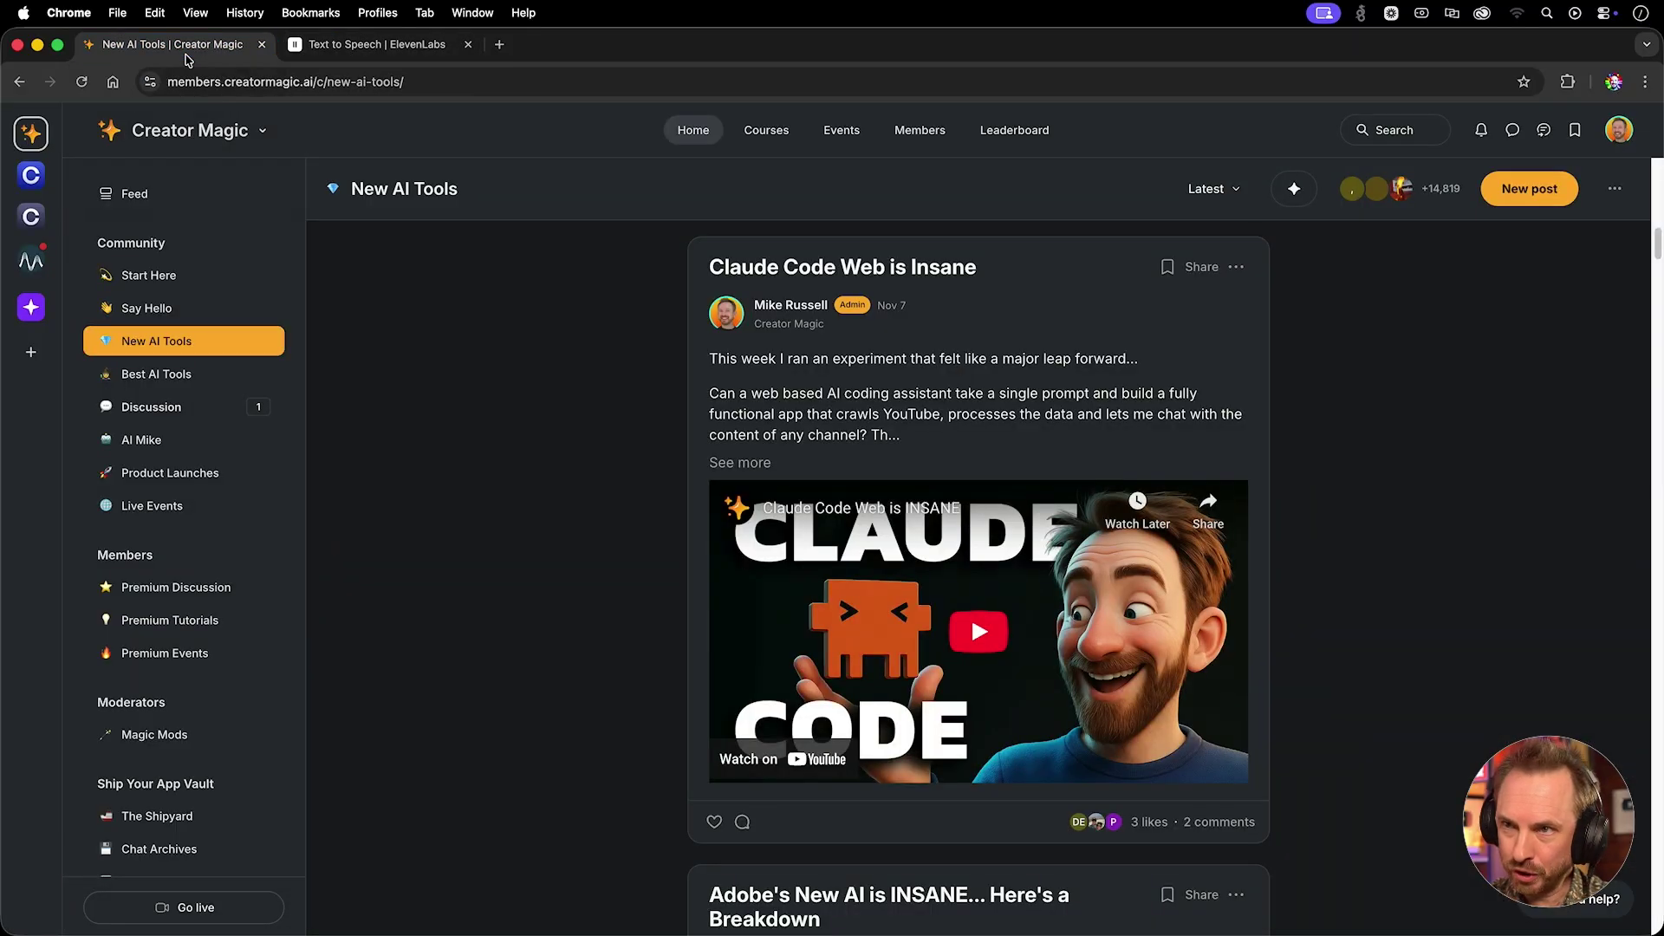
Open the 'This AI Finds and Calls Sales Leads on Autopilot' post and select its title and tool list
scroll(663, 489, "down", 15)
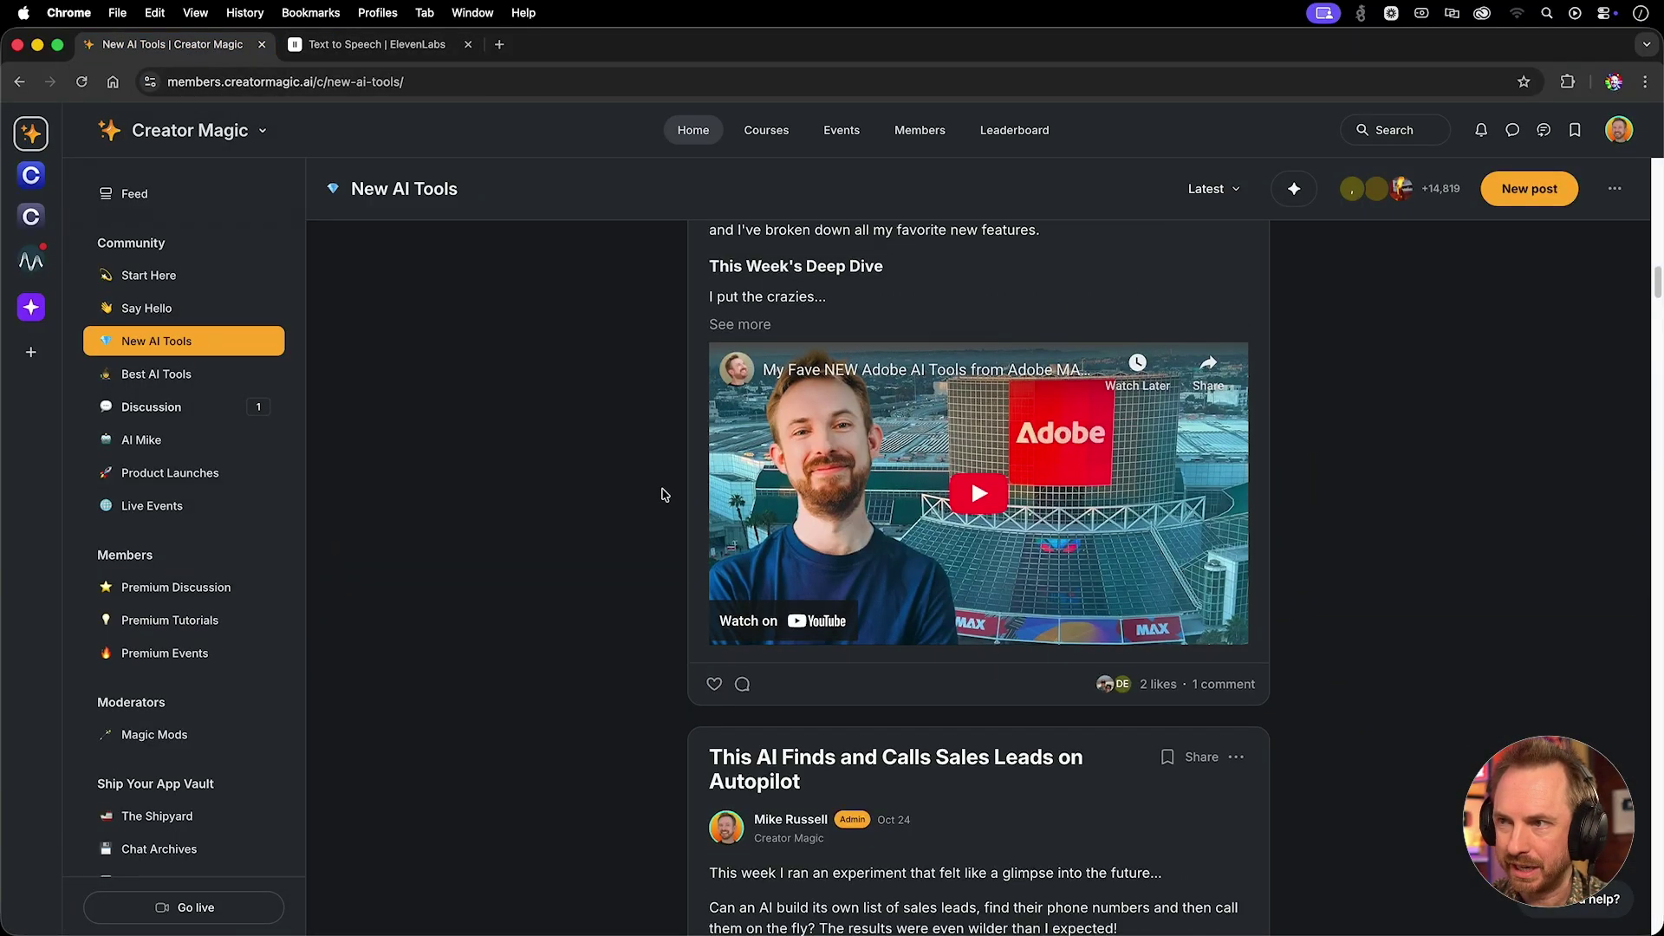
scroll(663, 494, "up", 5)
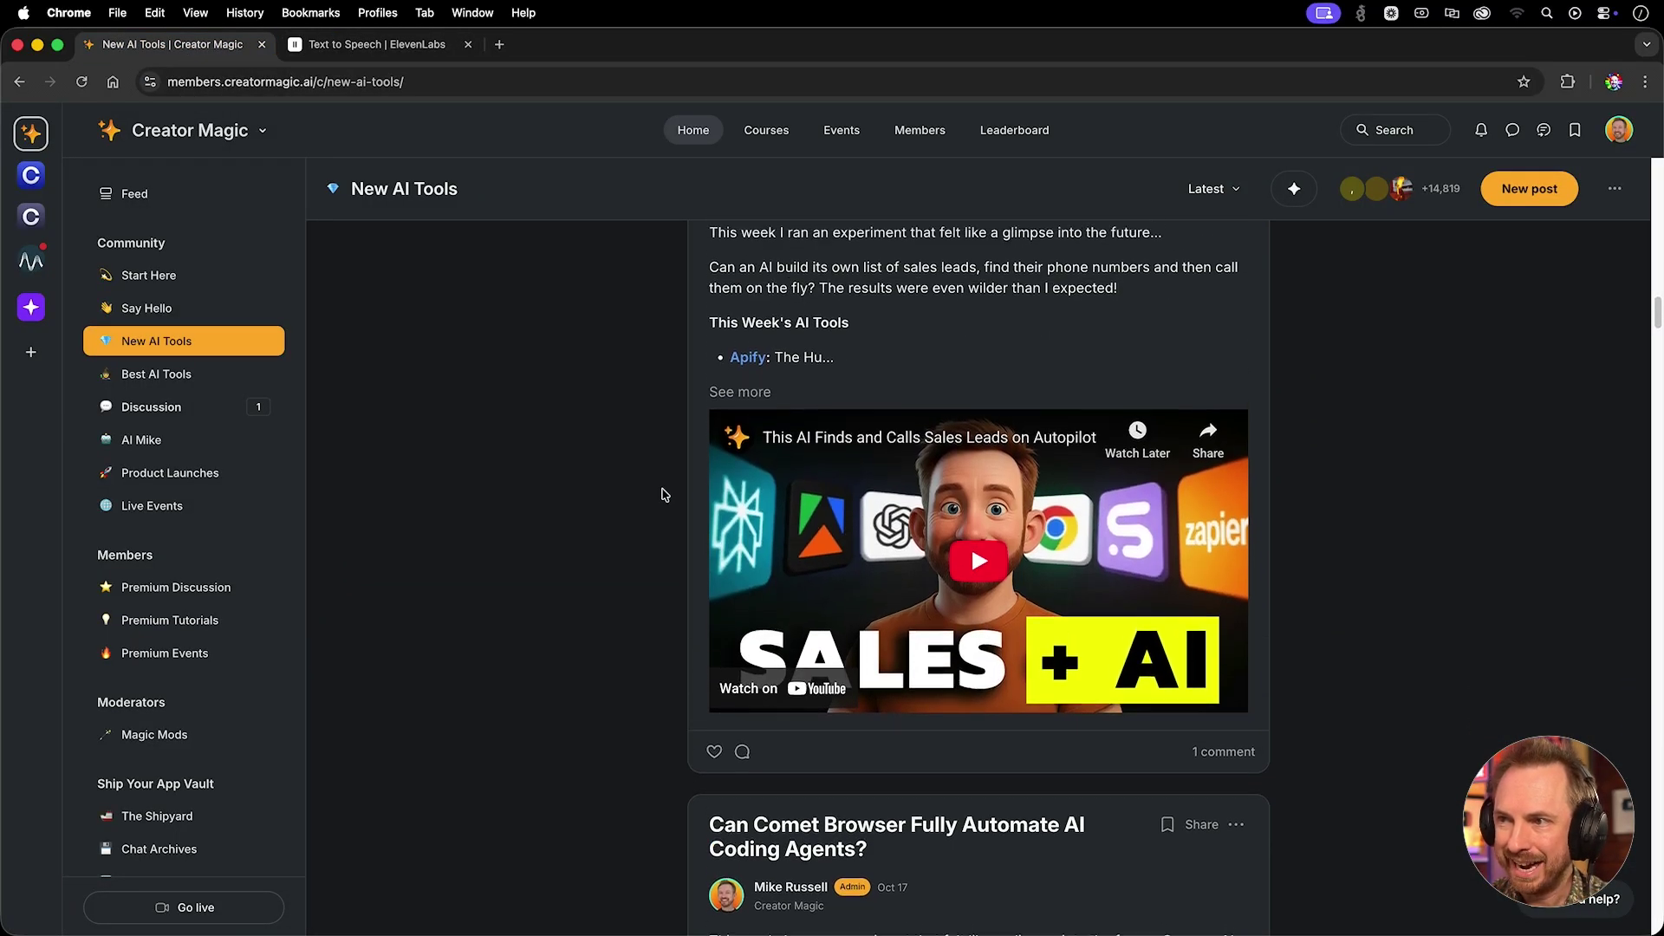
scroll(663, 494, "up", 1)
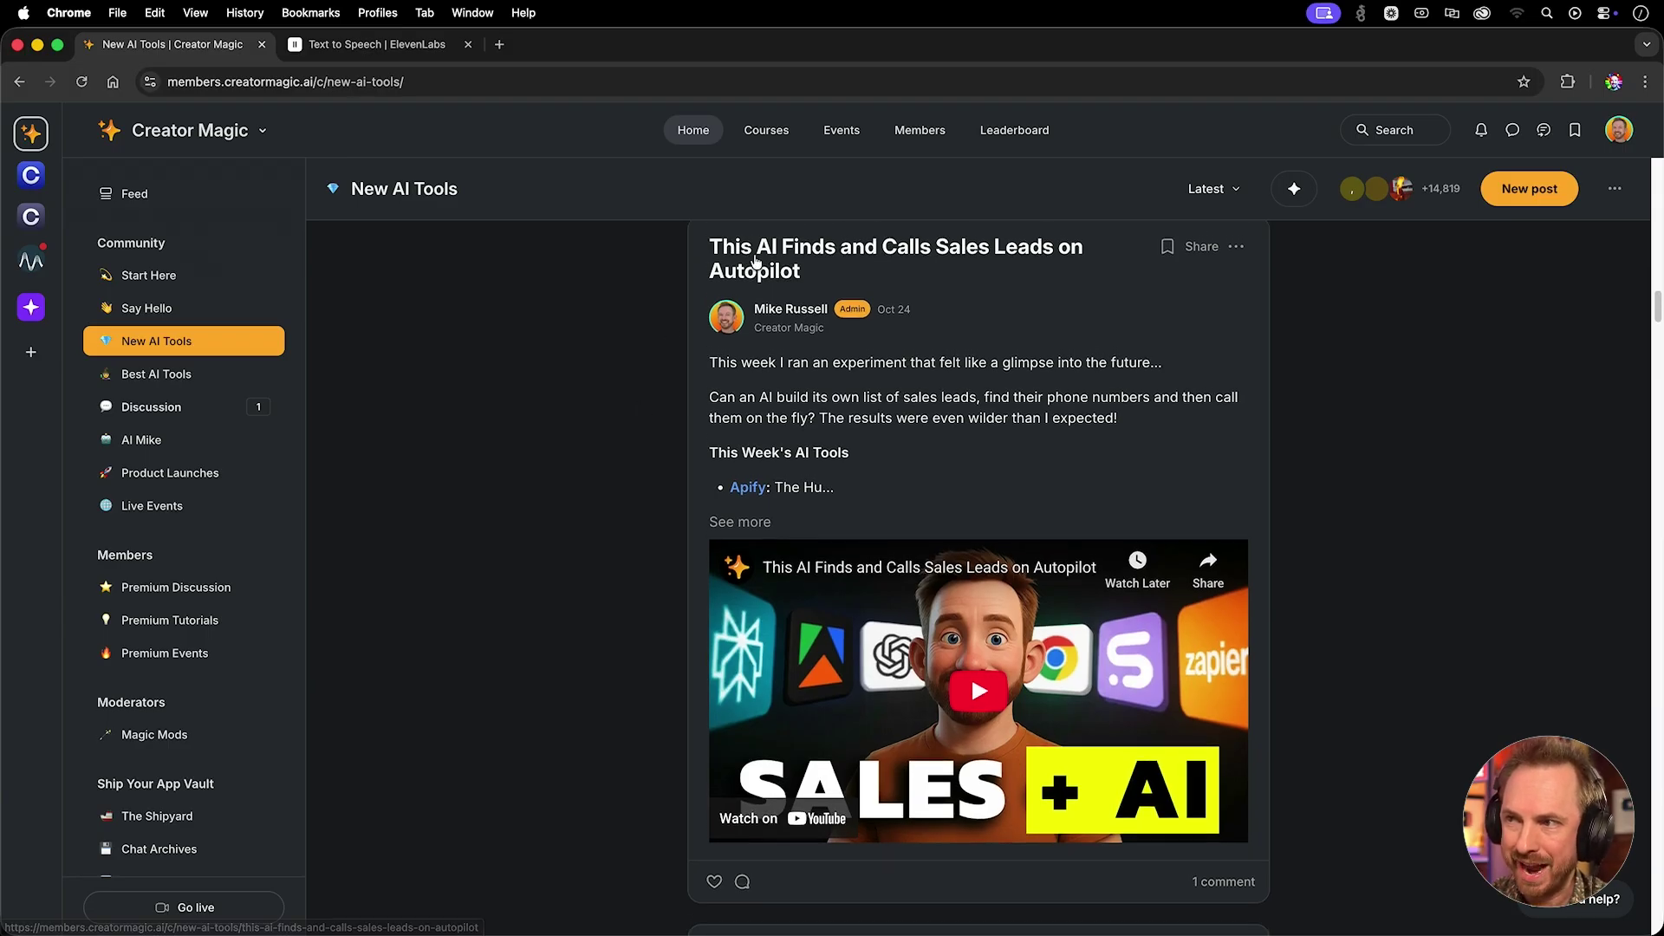
left_click(771, 260)
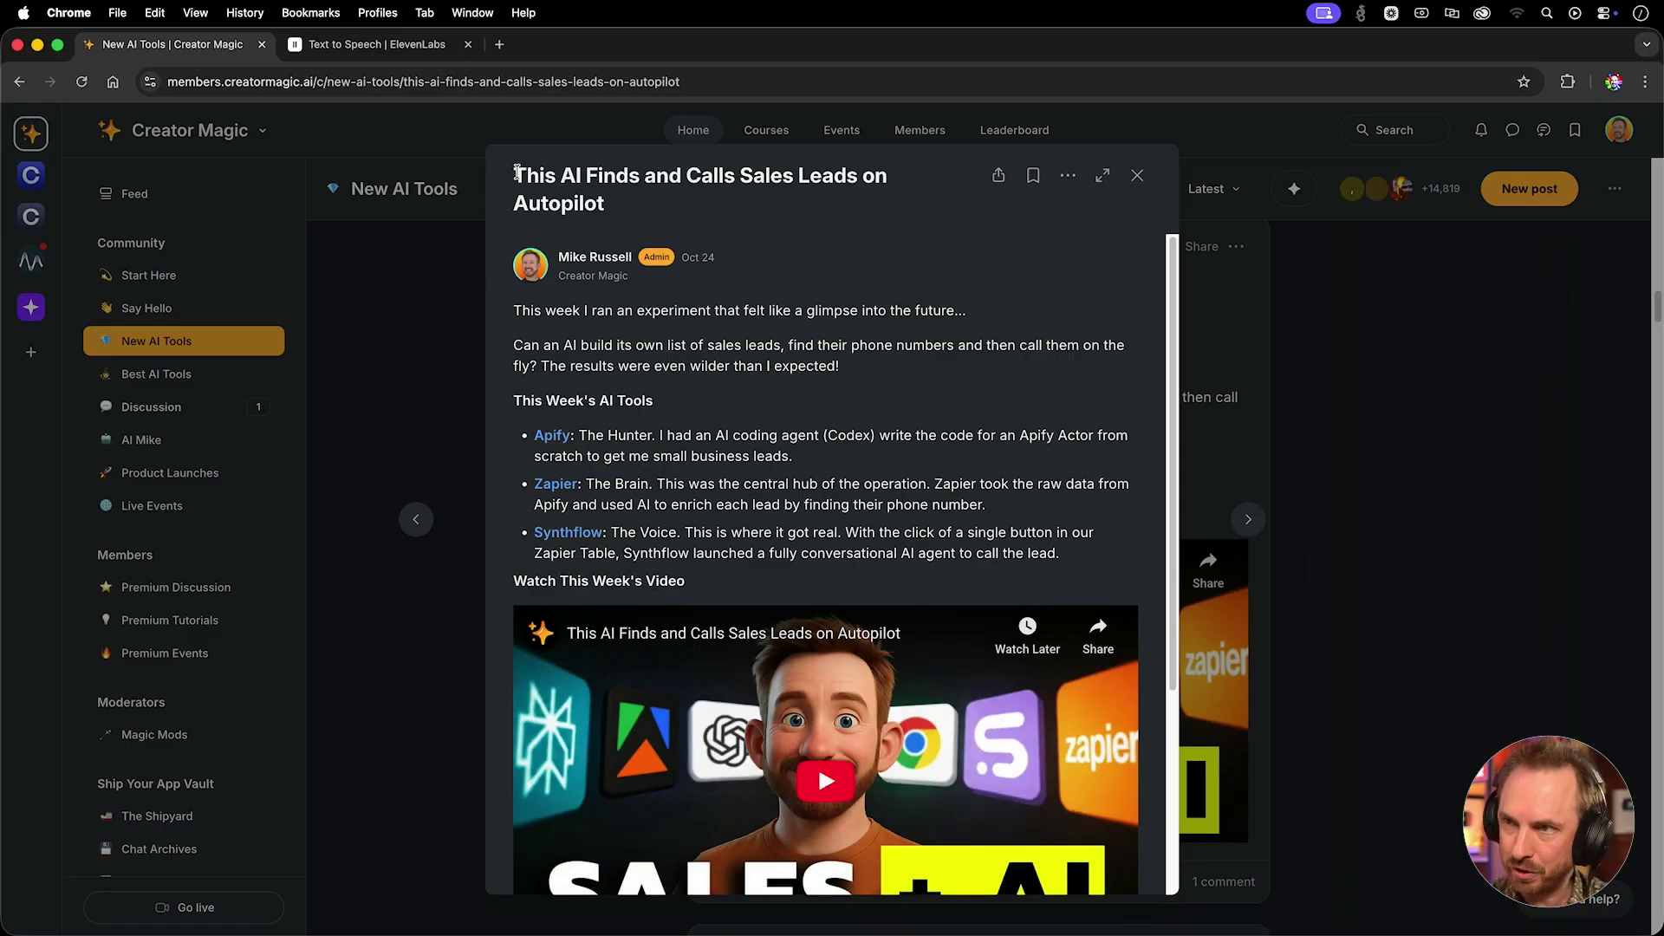
left_click_drag(517, 173, 808, 574)
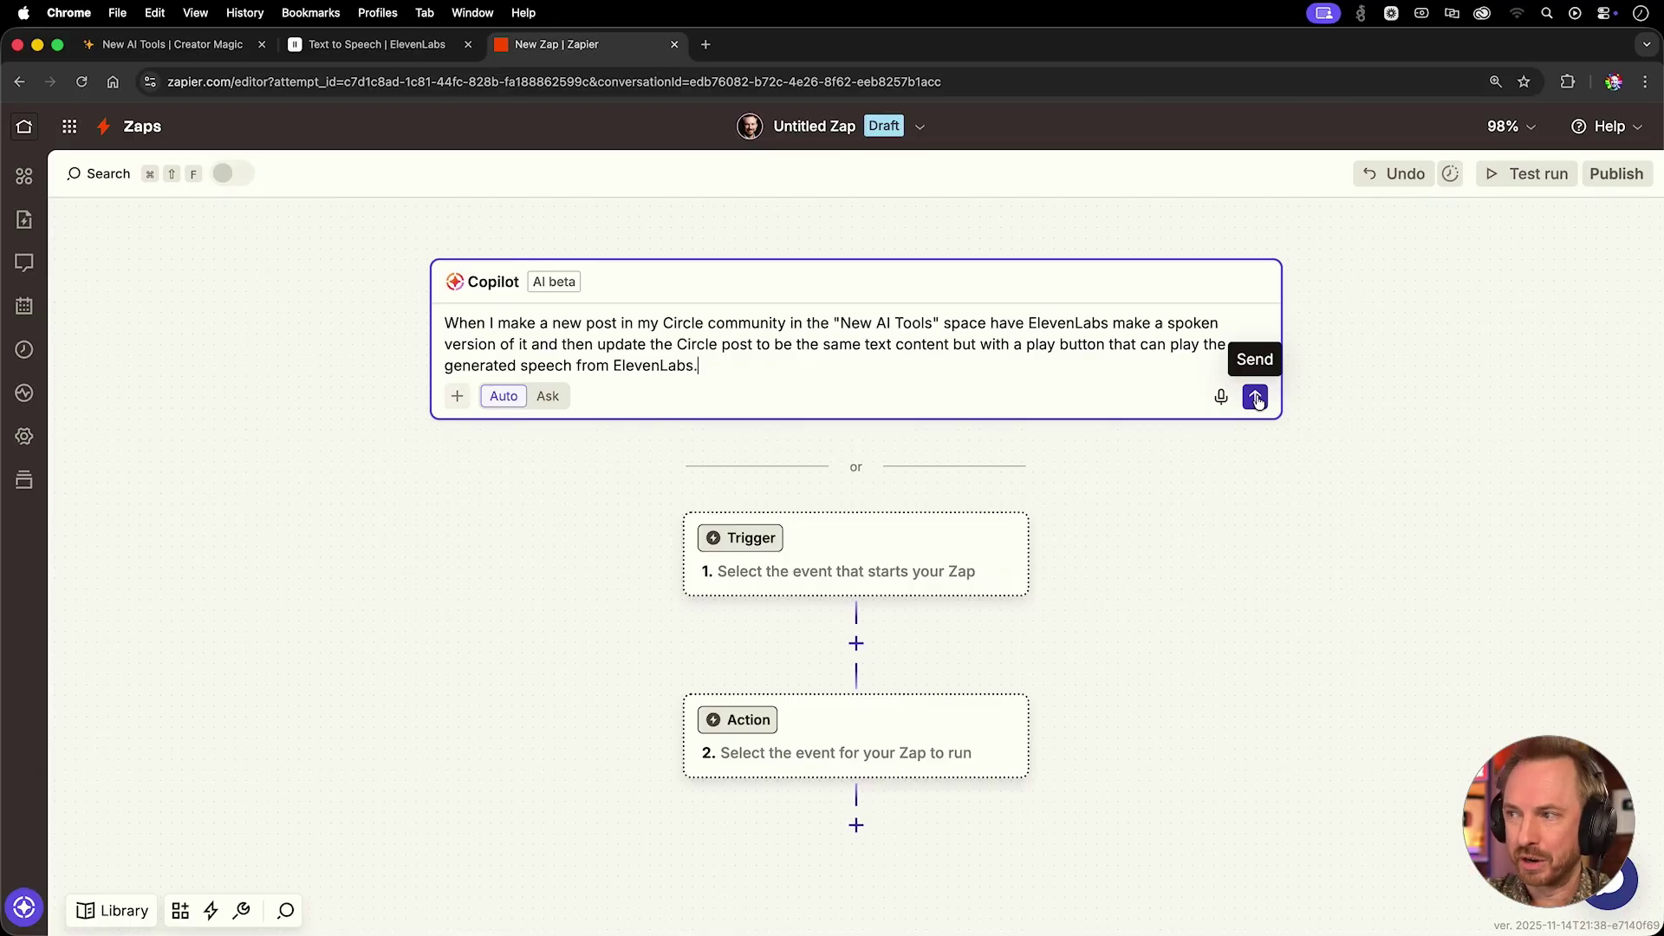
Send Copilot the description of the Circle-post-to-ElevenLabs narration workflow
left_click(1256, 398)
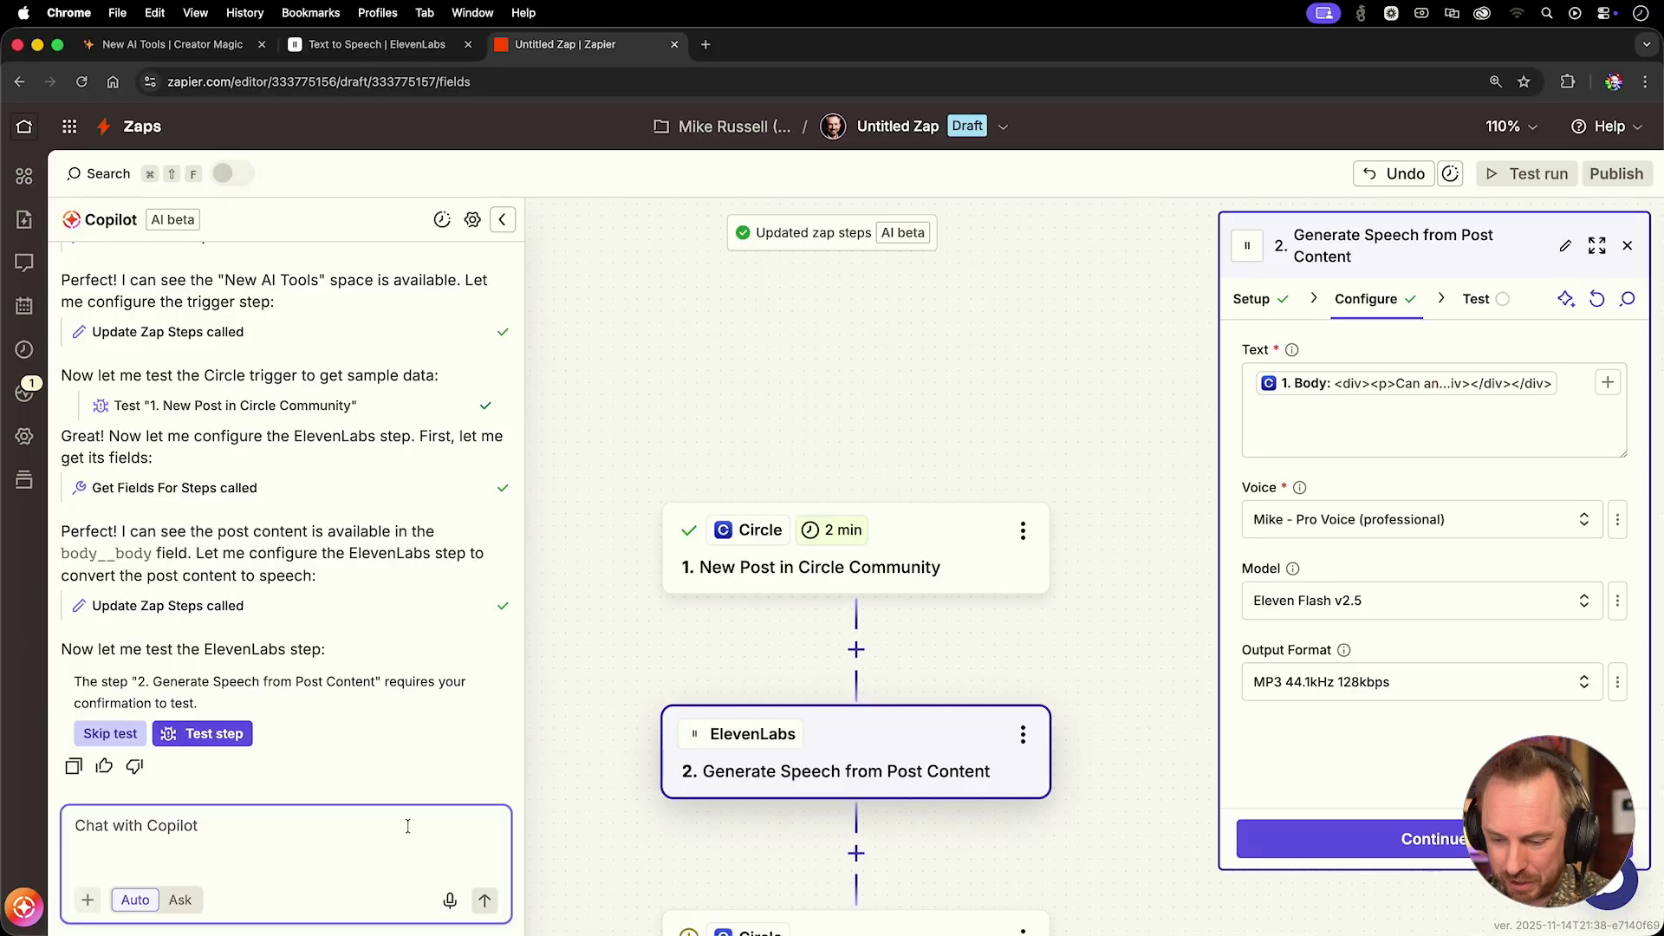
Ask Copilot to strip all HTML tags before passing the post to ElevenLabs
type("First you should strip all HTML tags before passing to ElevenLabs for speech generation.")
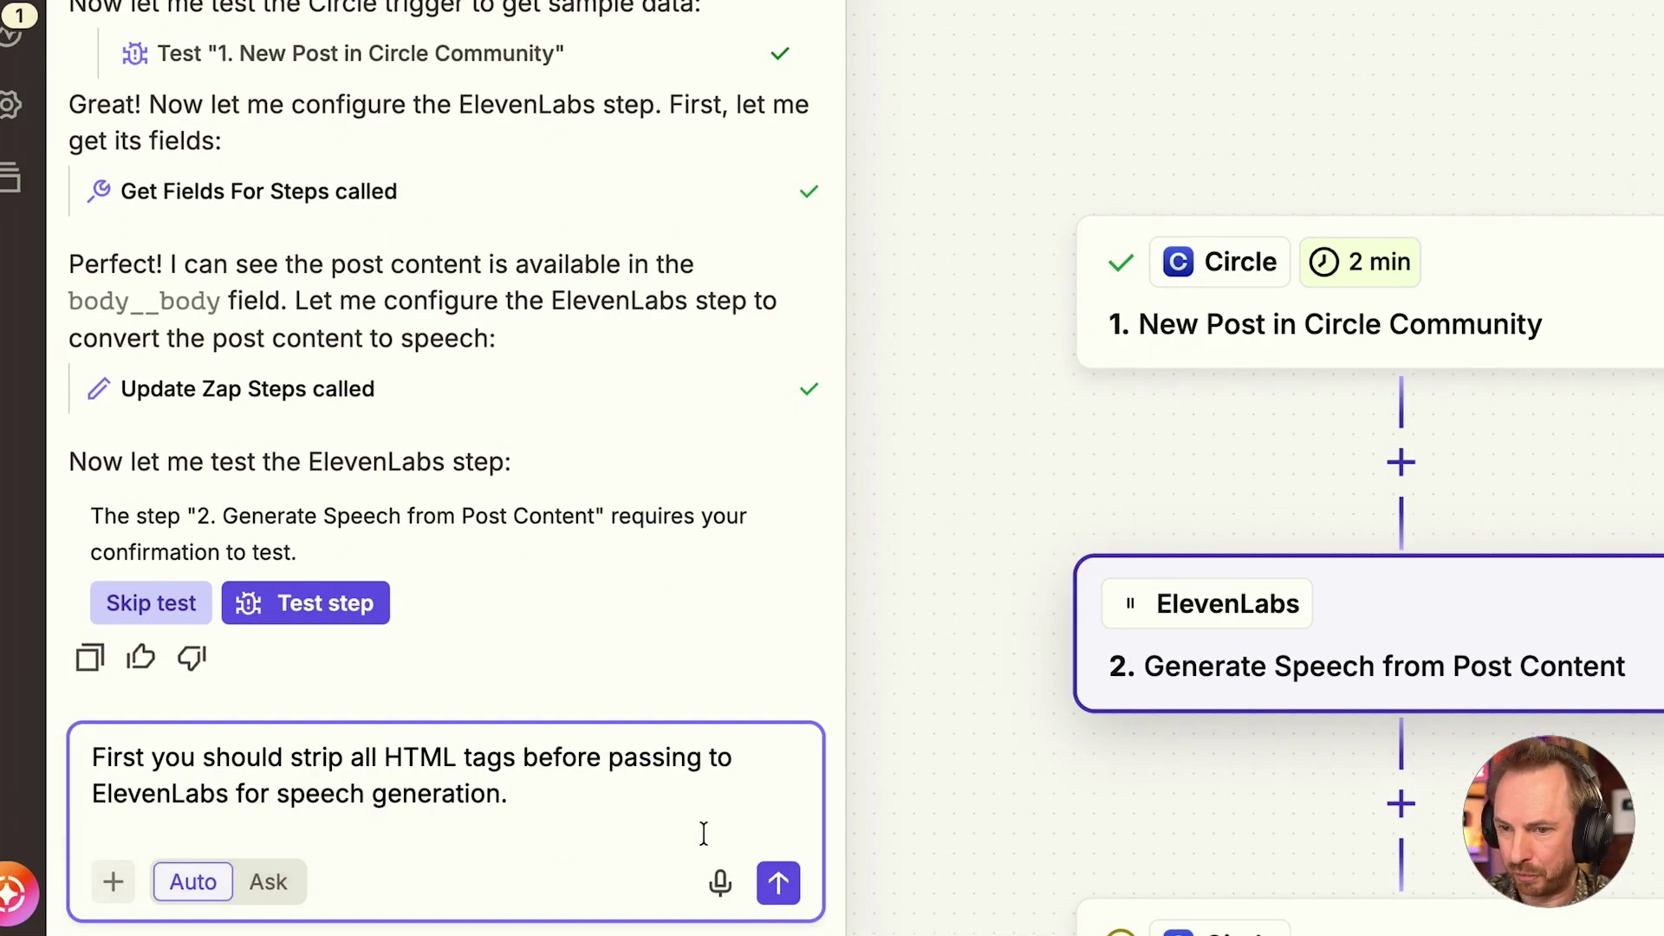
left_click(778, 882)
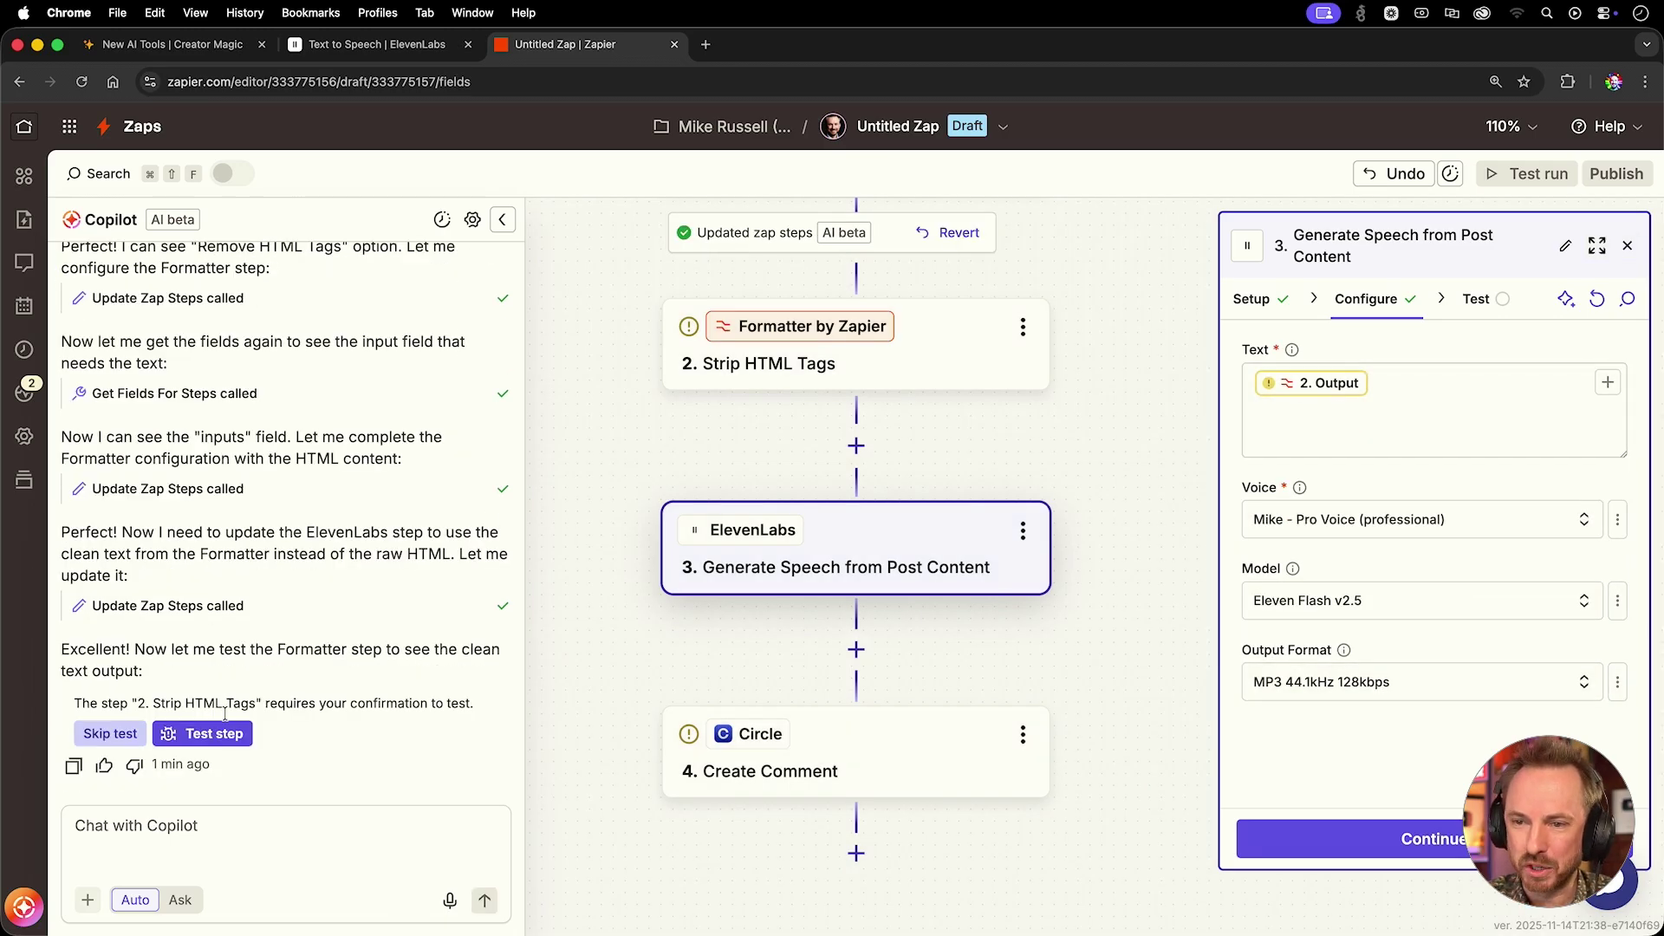
Test the Strip HTML Tags and Add Audio Comment steps, then return to the Circle feed
left_click(223, 734)
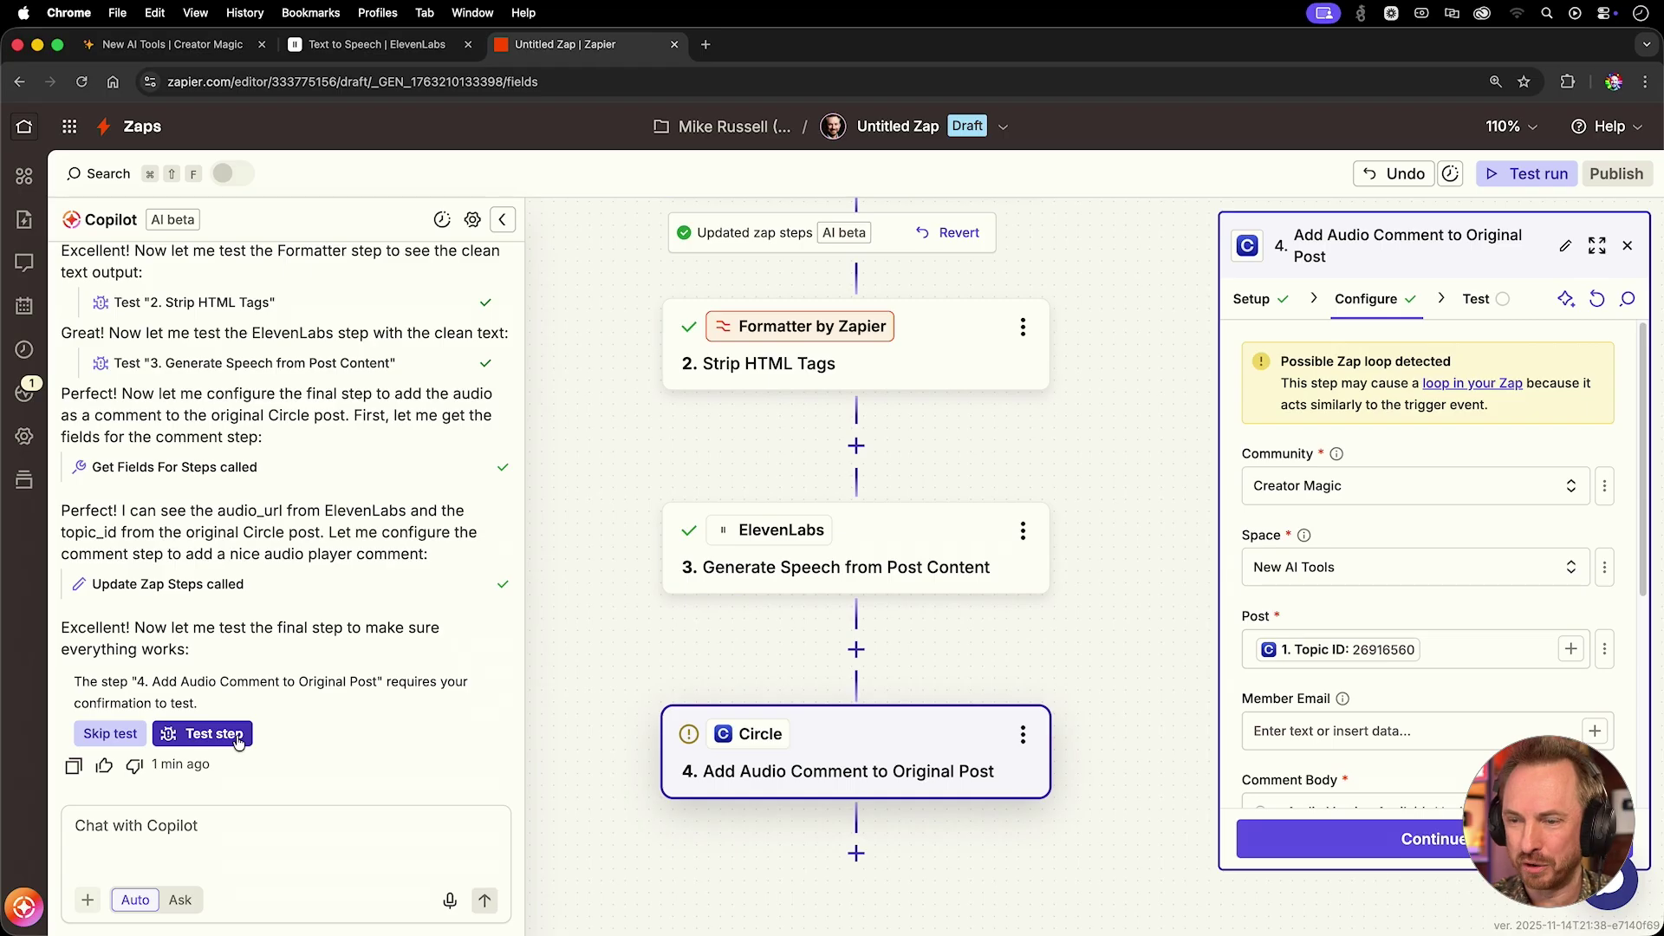
left_click(214, 734)
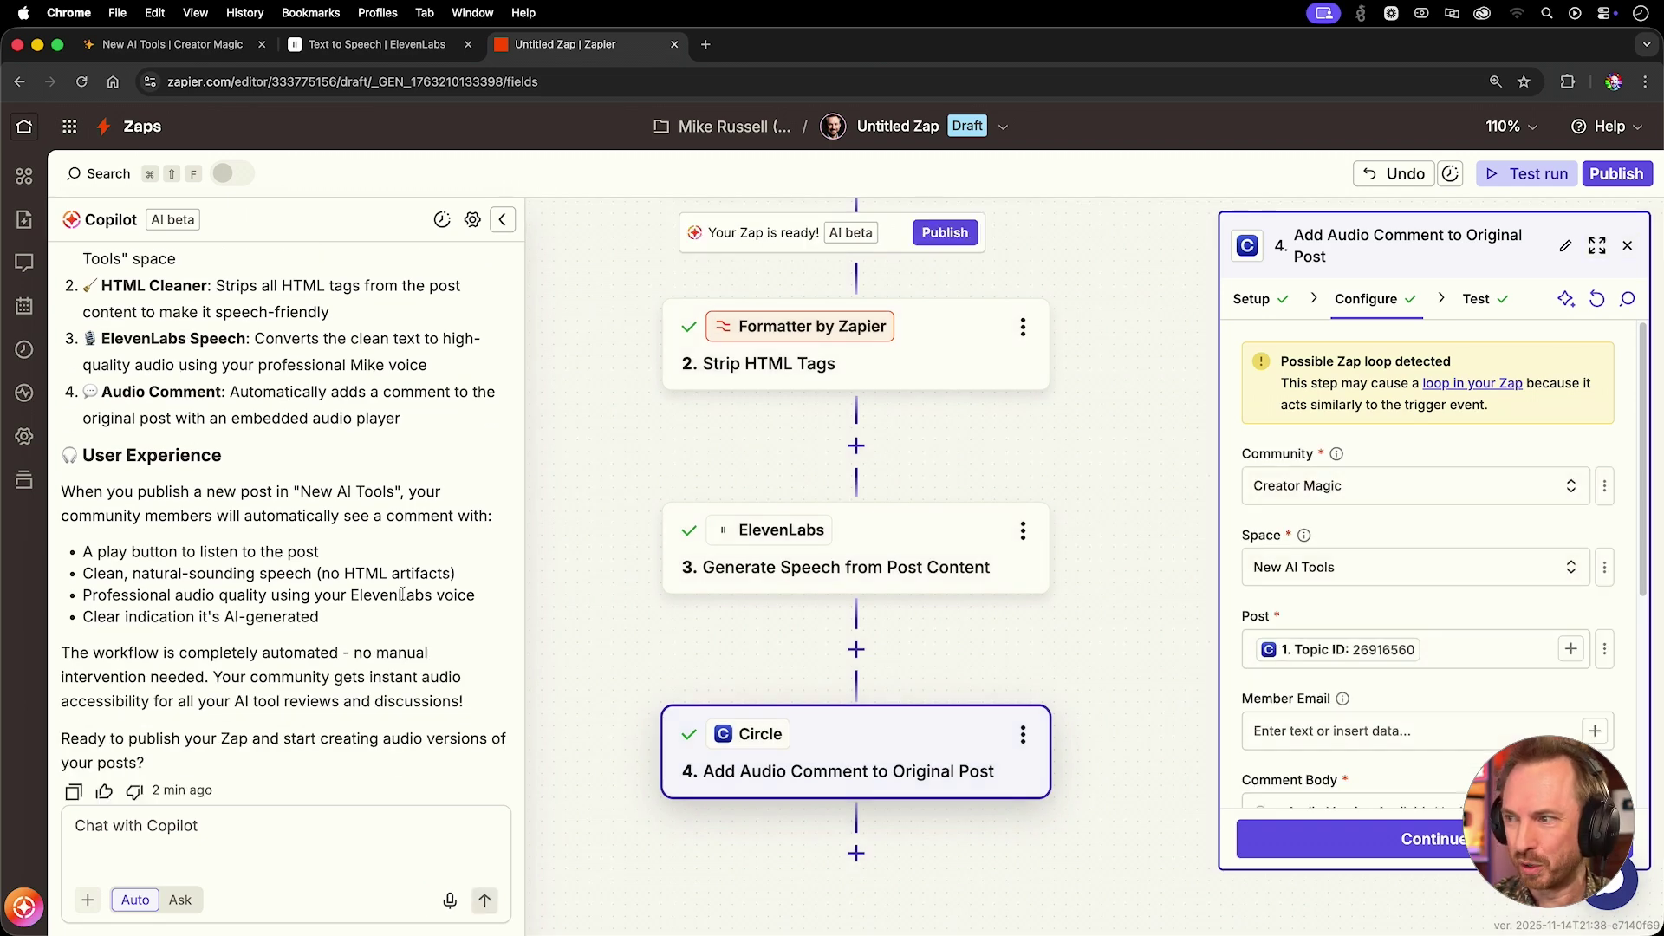
key("super+1")
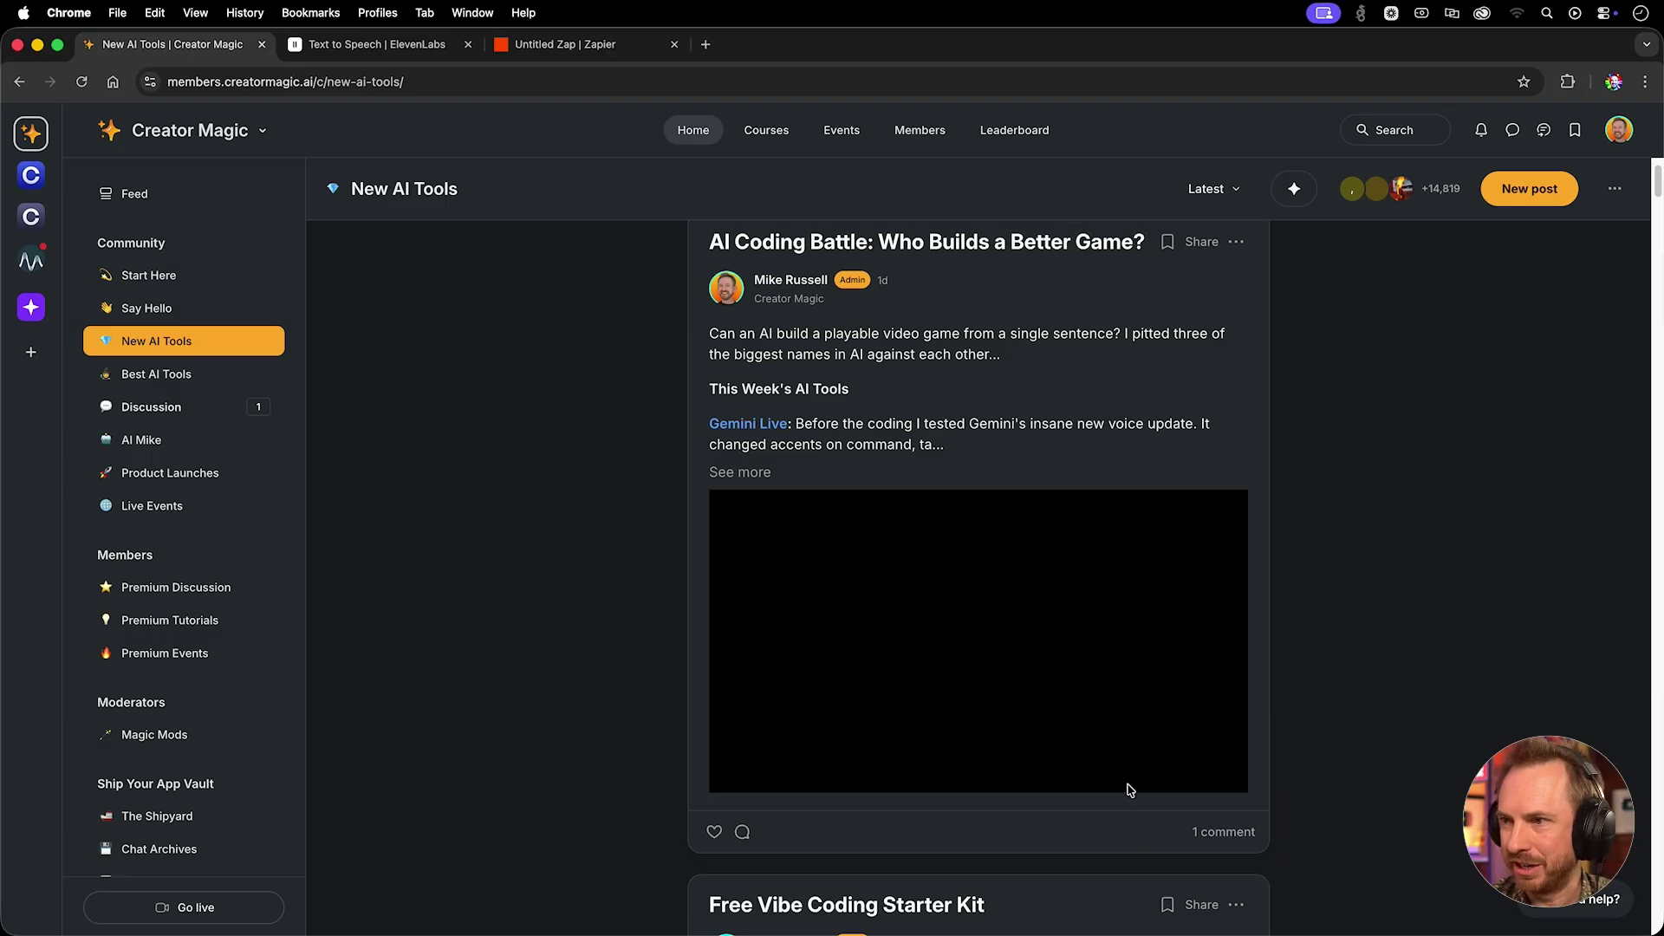
Open the AI Coding Battle post's comment, play the narrated audio, and highlight the intro sentence
left_click(1234, 833)
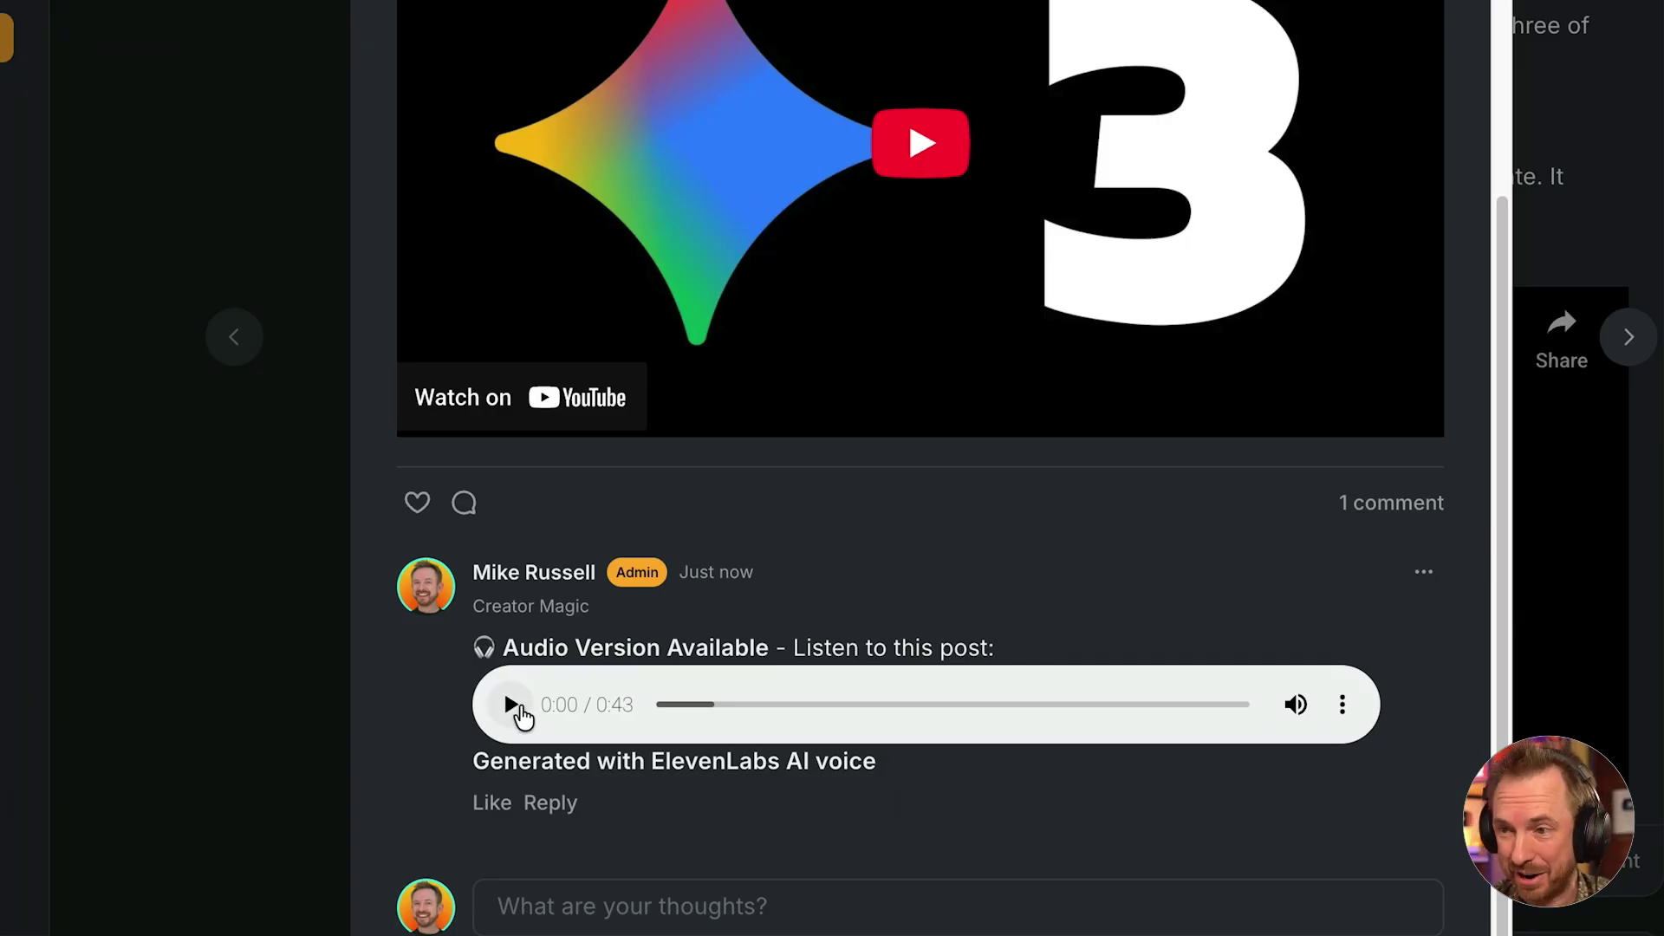
left_click(518, 713)
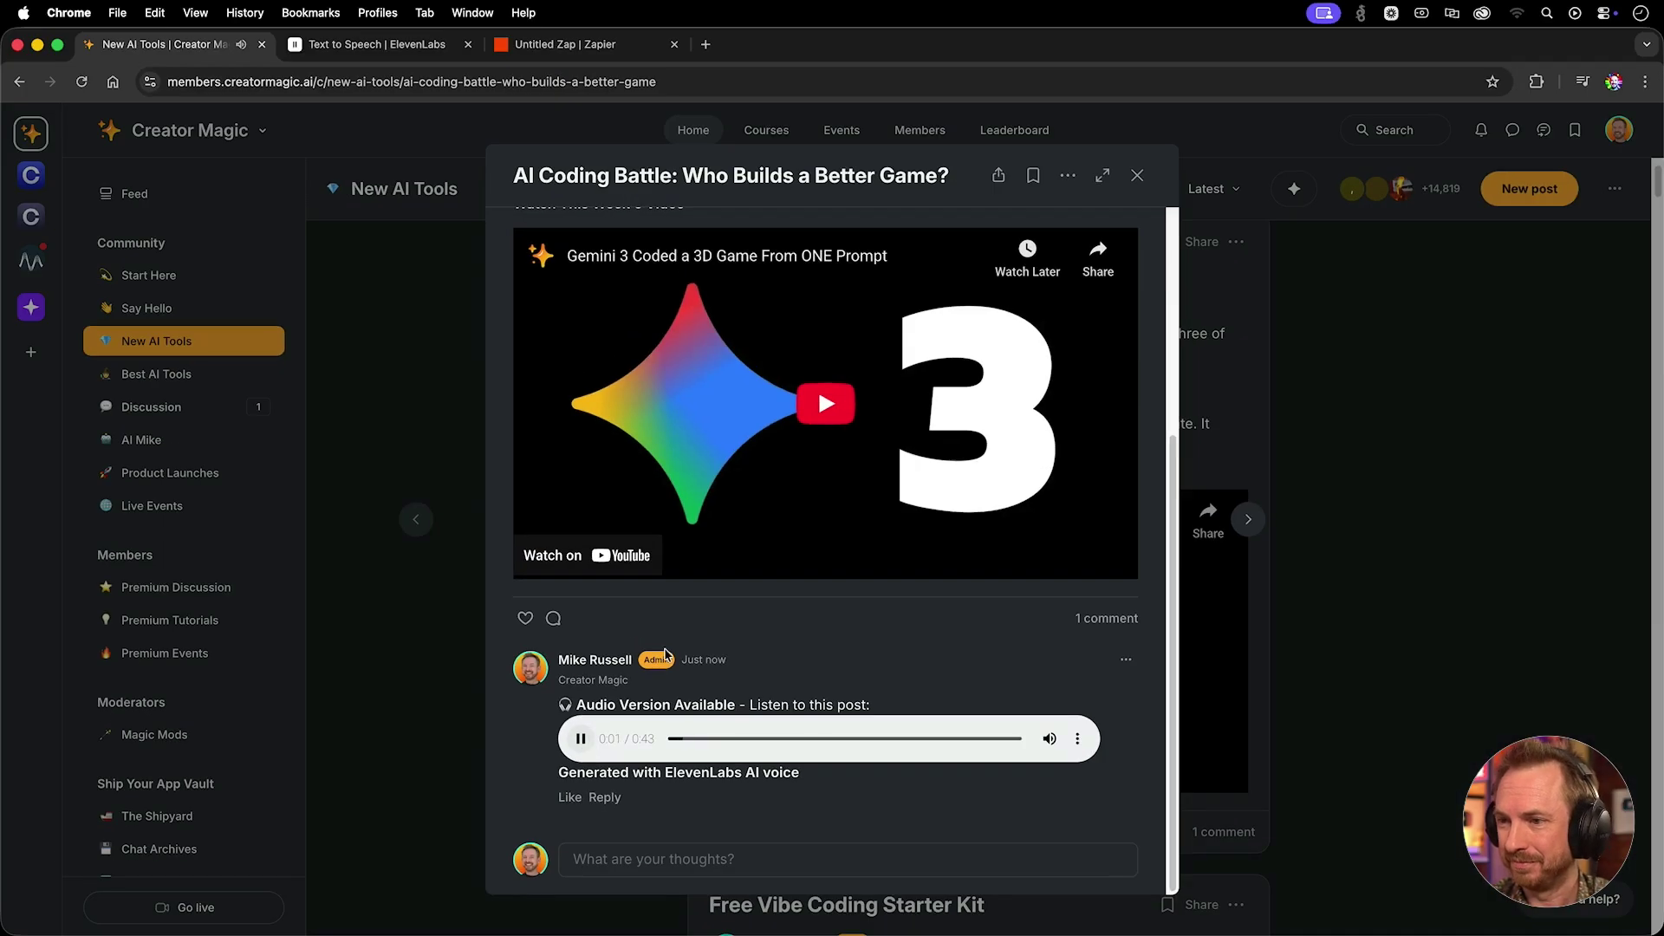
scroll(664, 656, "up", 5)
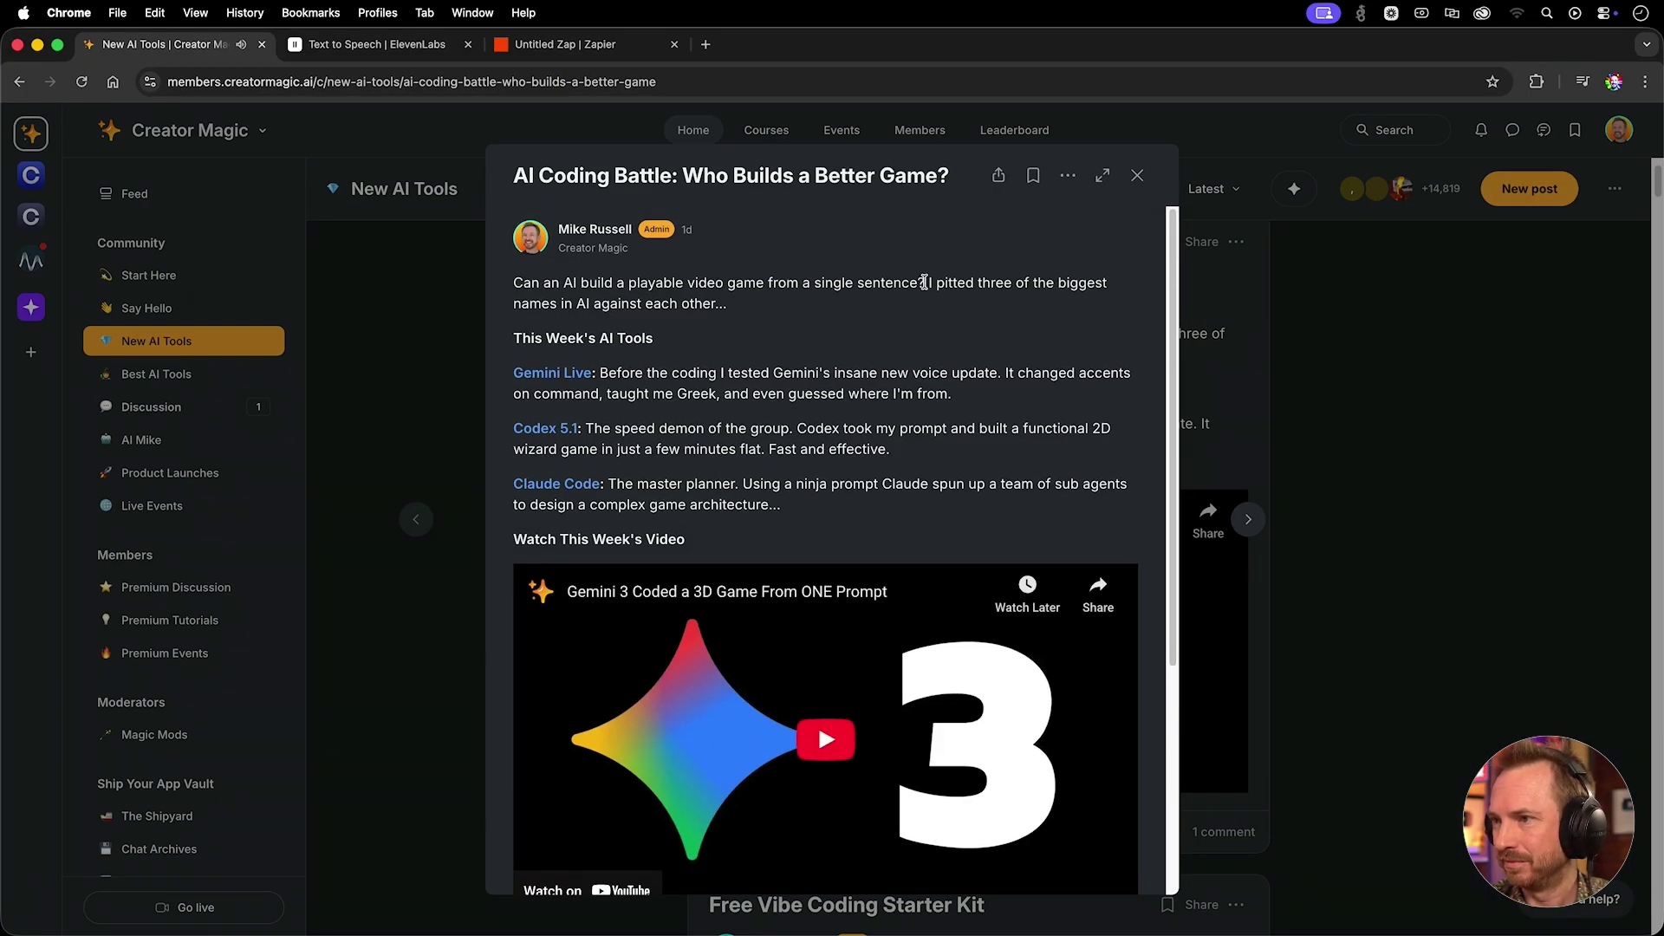
left_click_drag(924, 282, 961, 300)
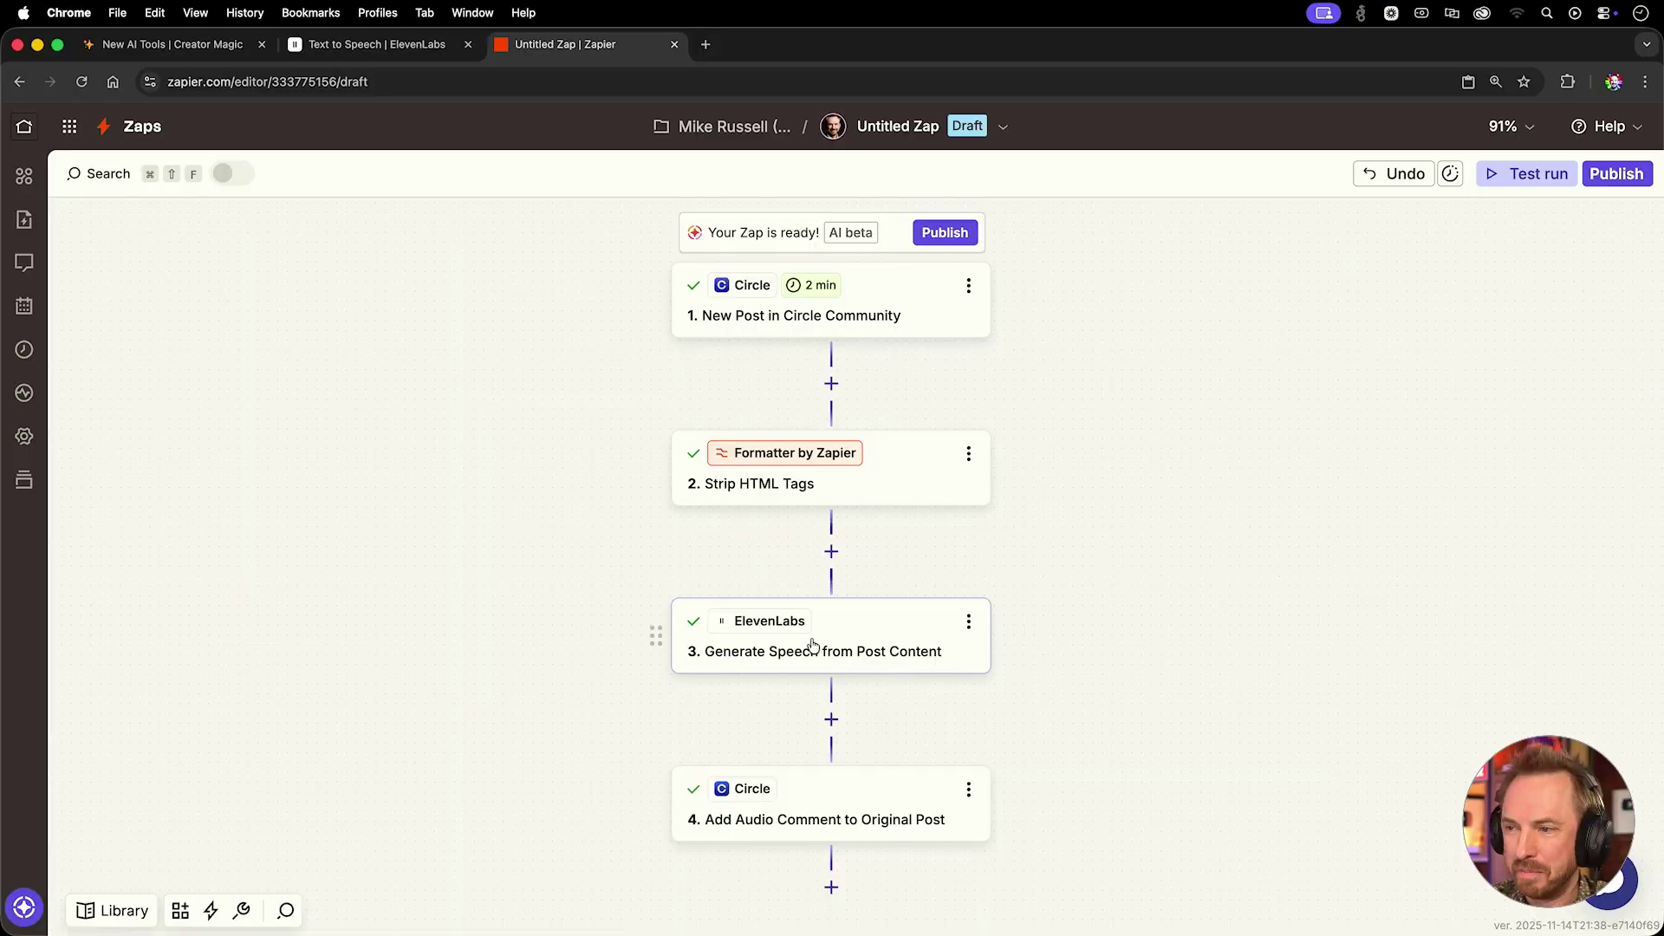
Switch the speech step's voice to Father Christmas and run its test
left_click(810, 639)
left_click(1510, 524)
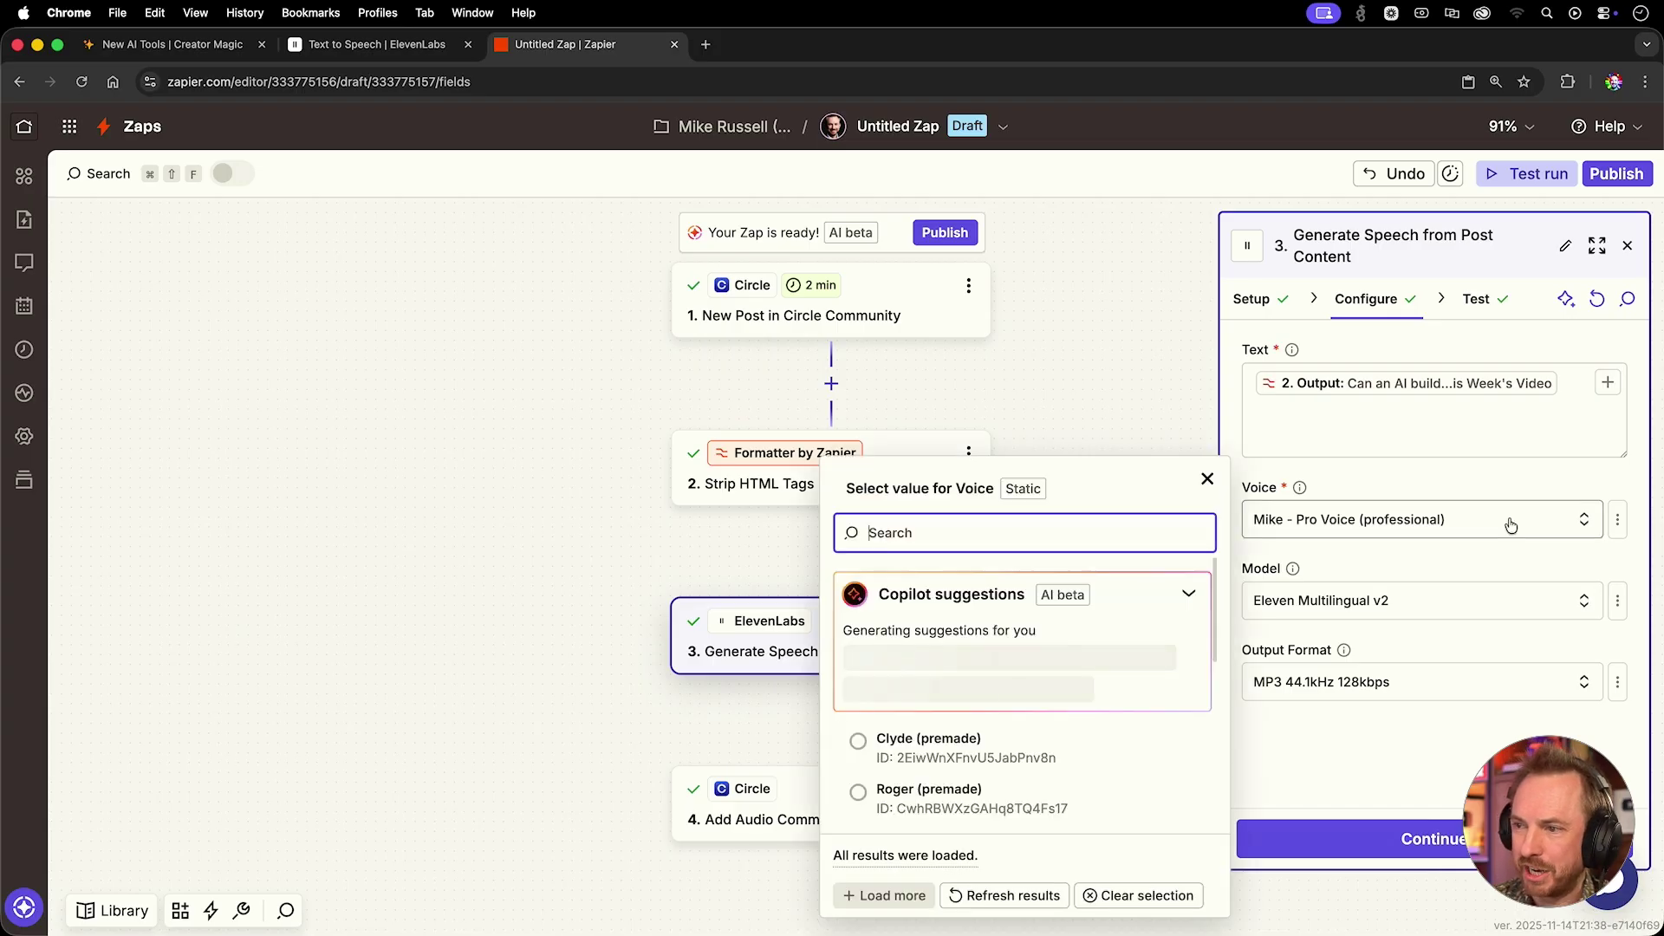
type("father")
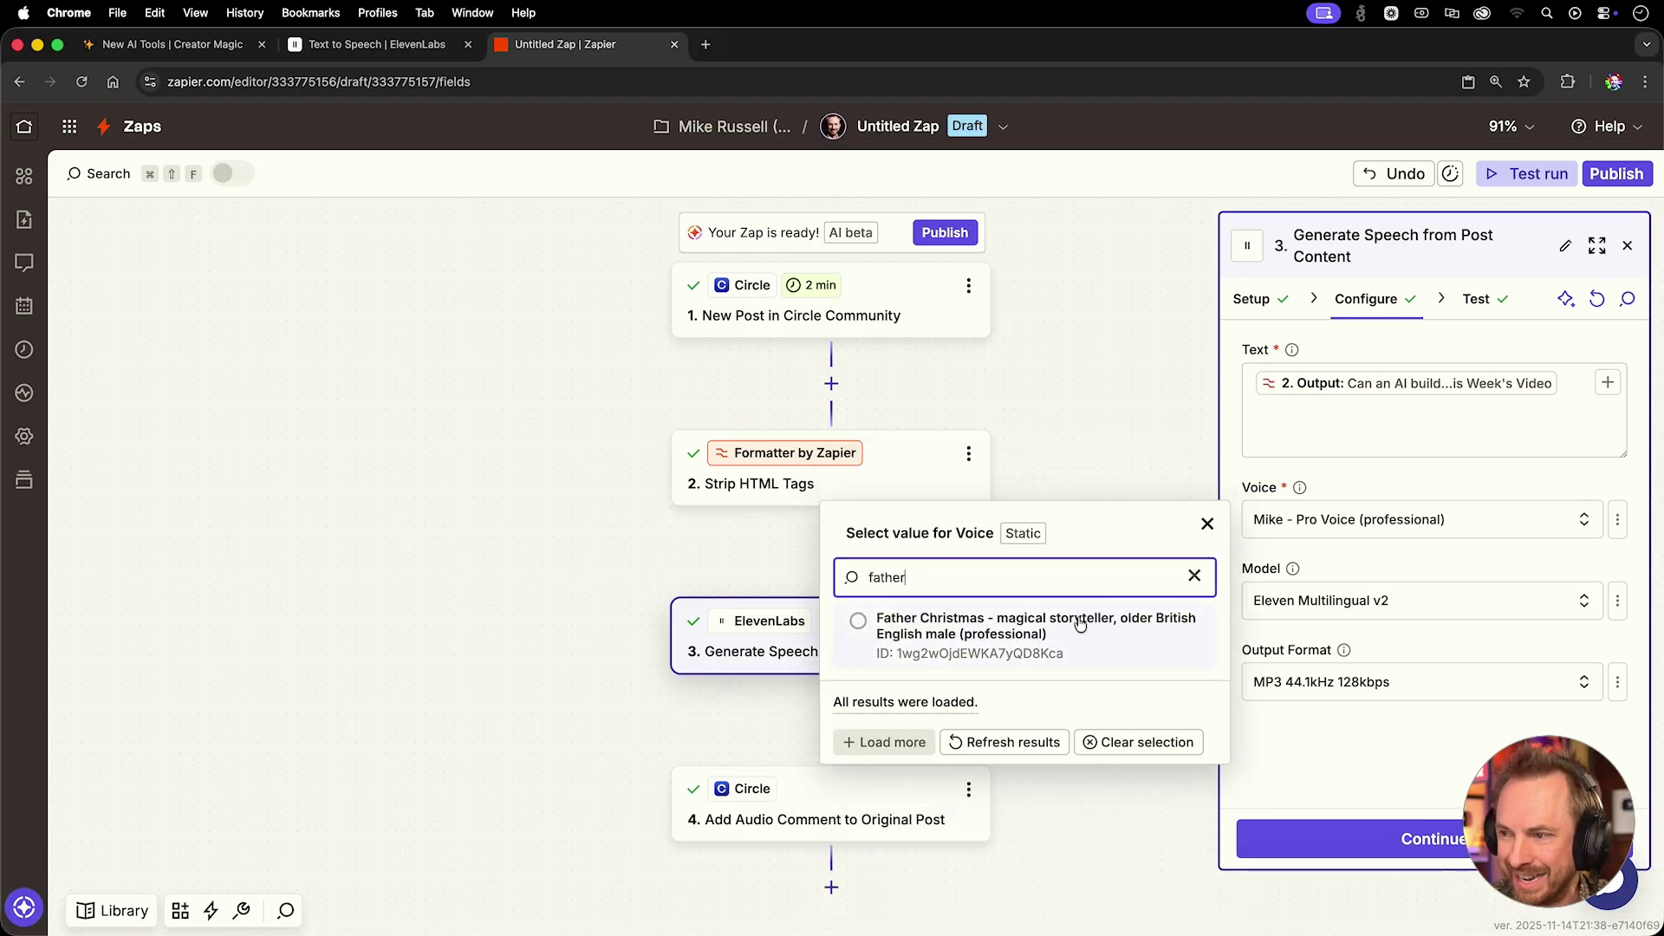
left_click(1017, 652)
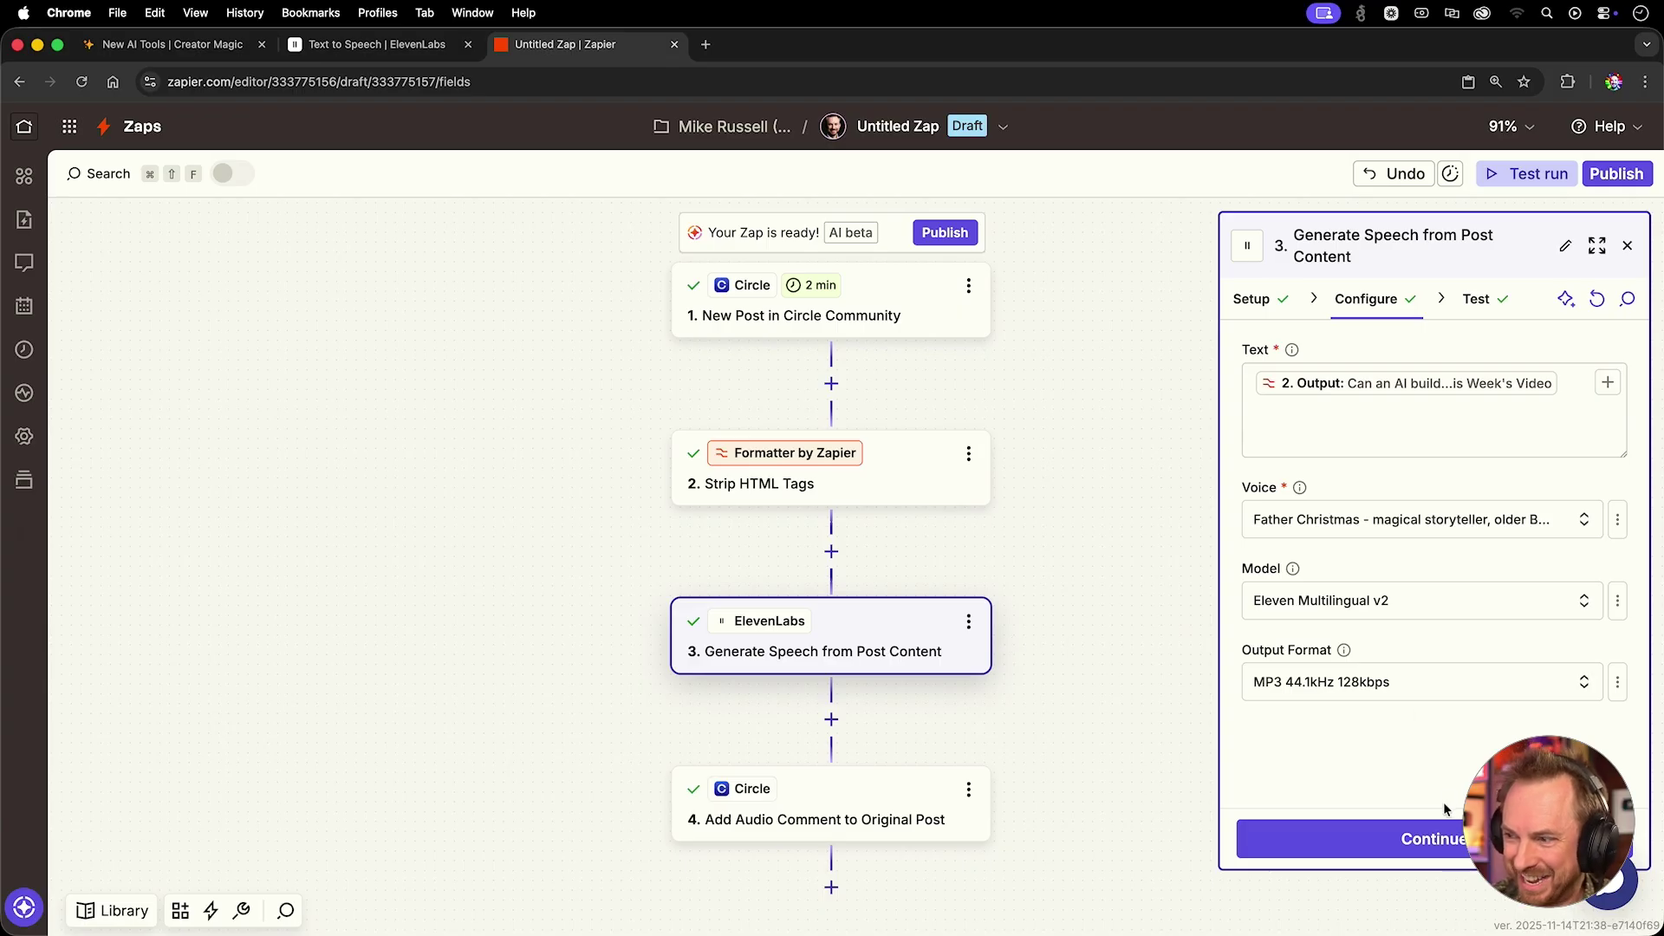
left_click(1451, 846)
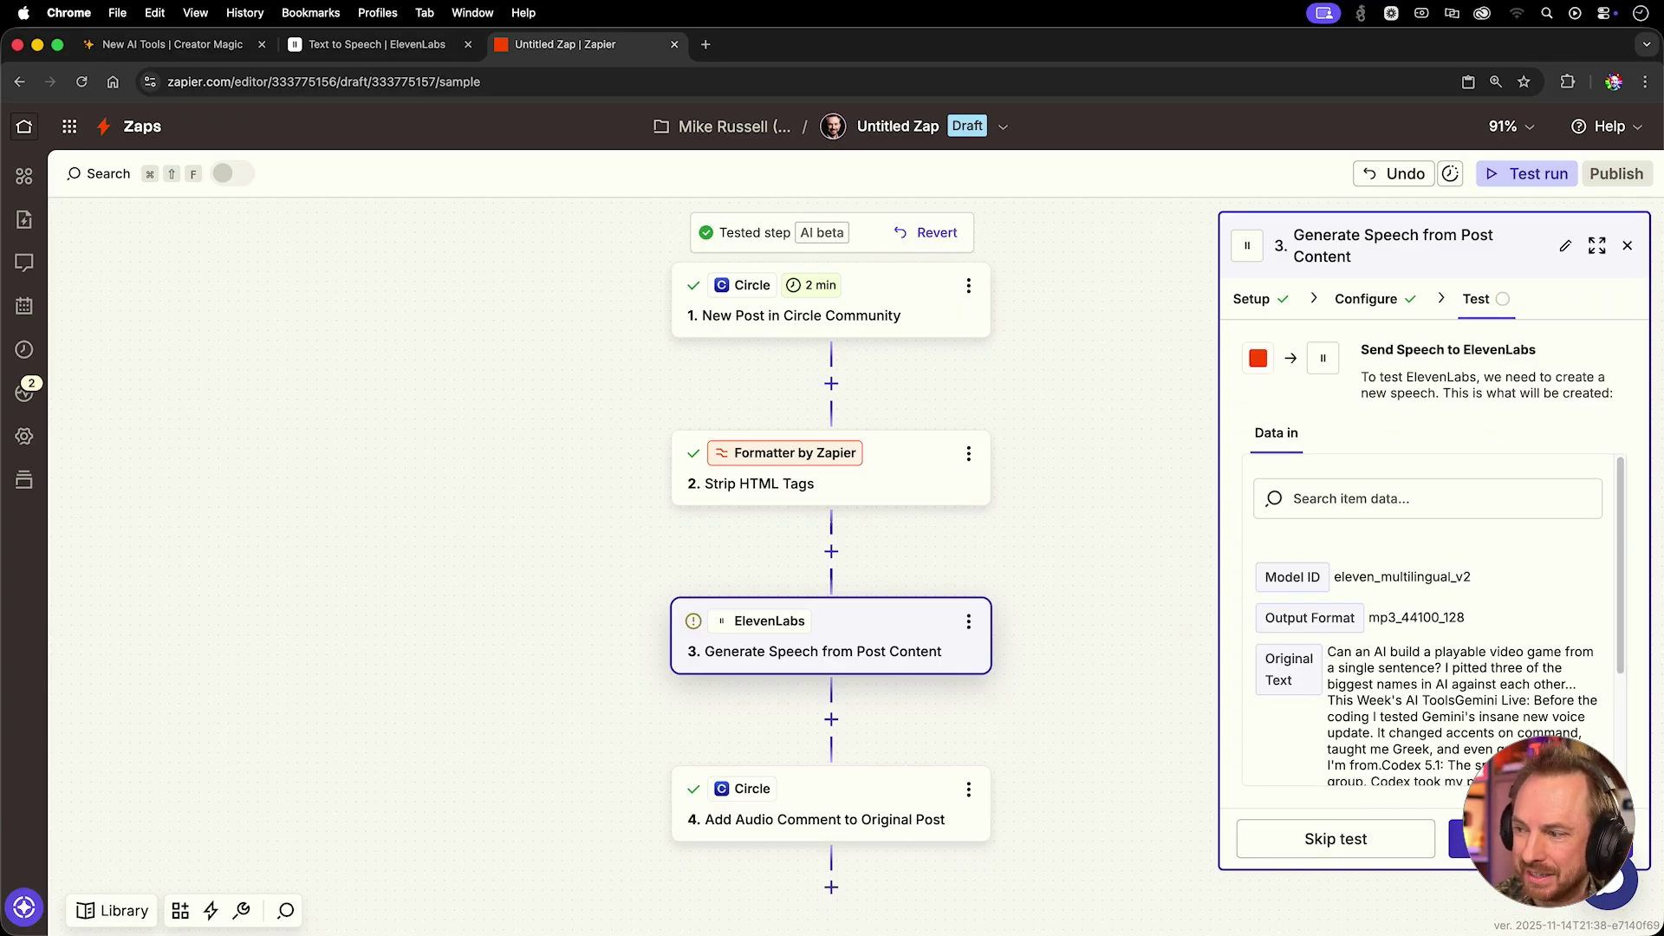
left_click(1456, 838)
Load the generated audio file URL in a new browser tab
left_click_drag(1592, 725, 1572, 695)
key("super+c")
left_click(705, 44)
key("super+v")
key("Return")
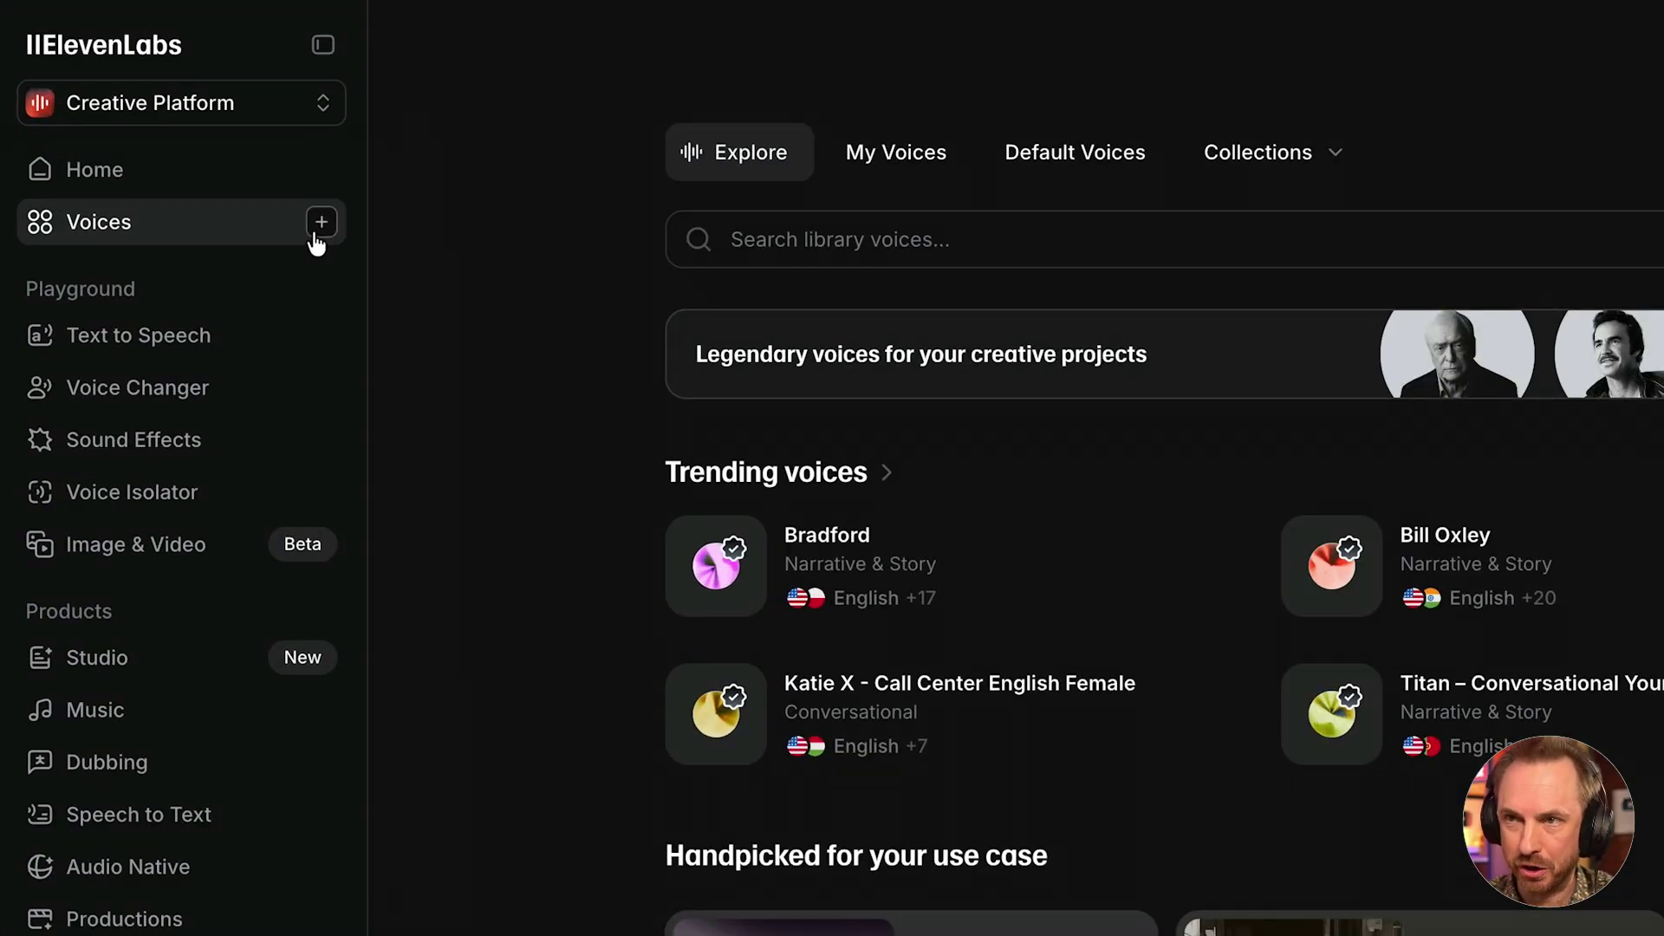
Start adding a new voice from the ElevenLabs Voices library
left_click(319, 227)
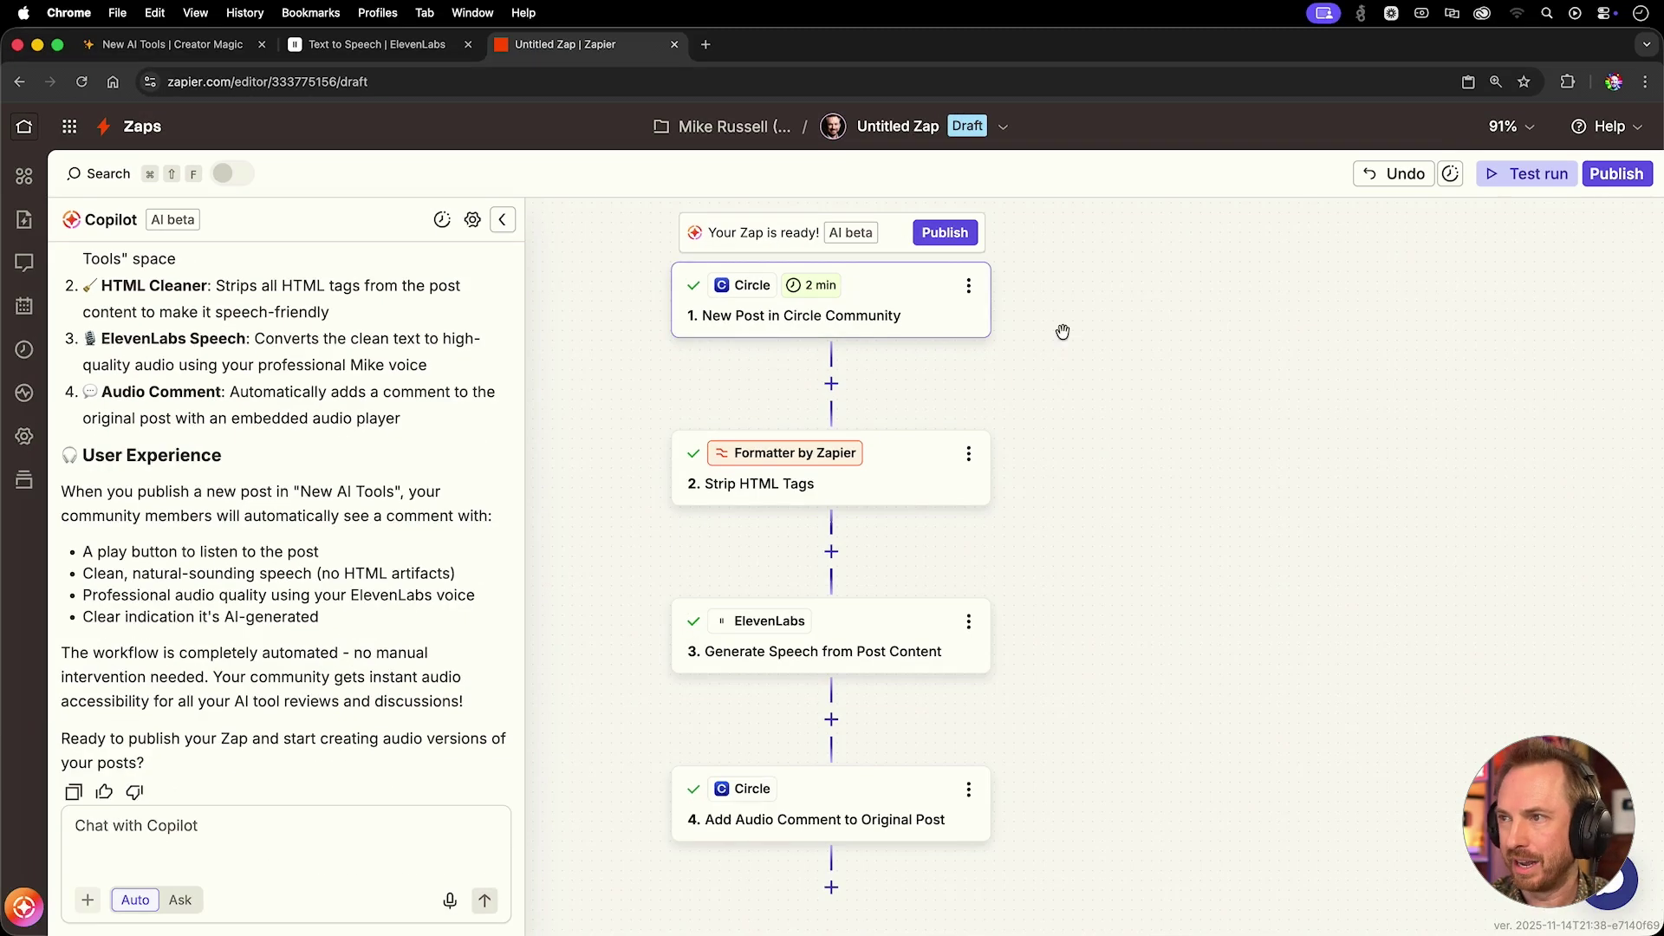
Collapse the Copilot chat panel to show the full four-step zap
left_click(502, 220)
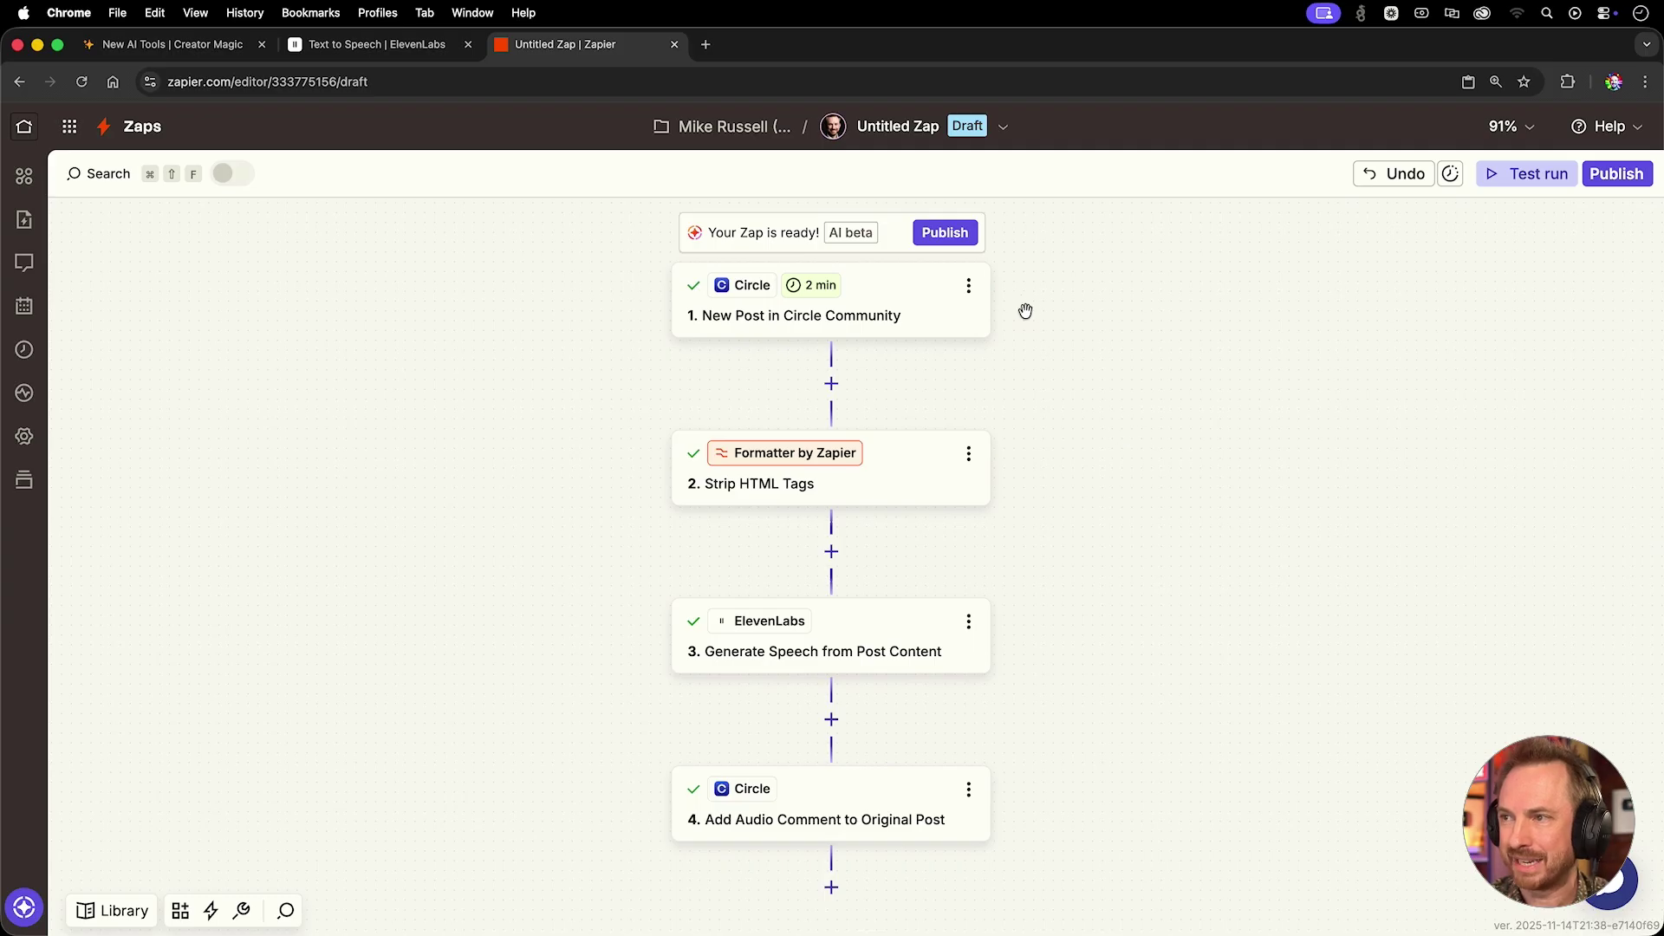